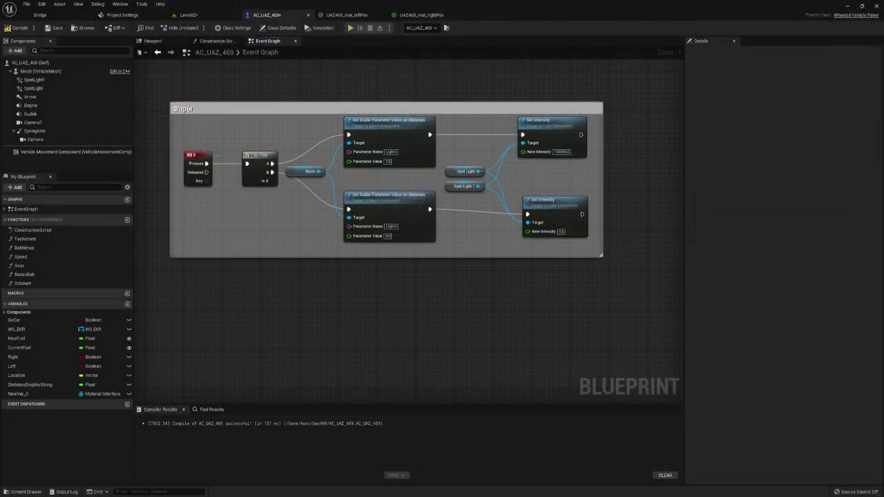
Bring the headlight node group into view, select it, then clear the selection
right_drag(374, 318, 385, 312)
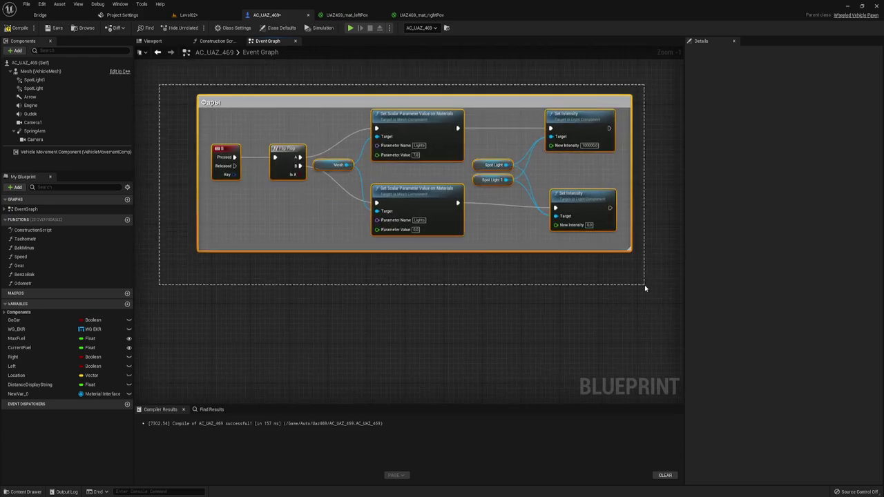
drag(153, 64, 643, 285)
click(466, 307)
right_drag(467, 307, 424, 246)
scroll(450, 272, down, 1)
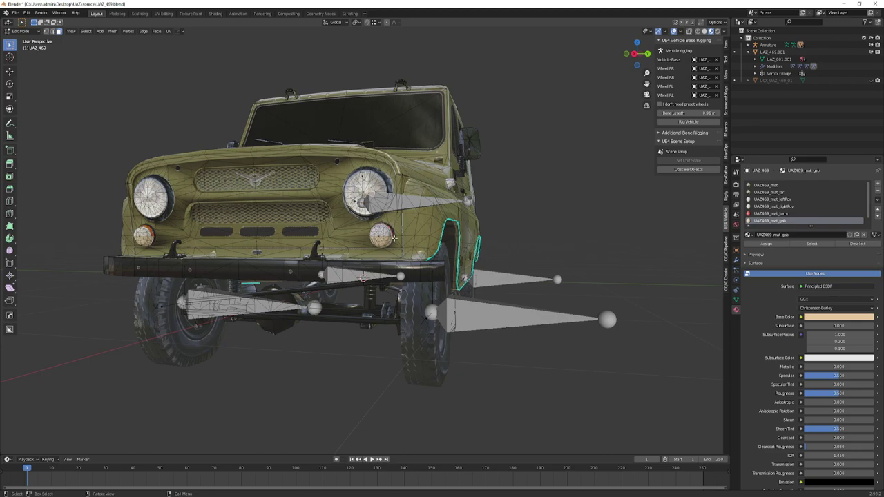
Select the UAZ469_mat_leftPov material slot and orbit to see the car's side and roof
click(767, 207)
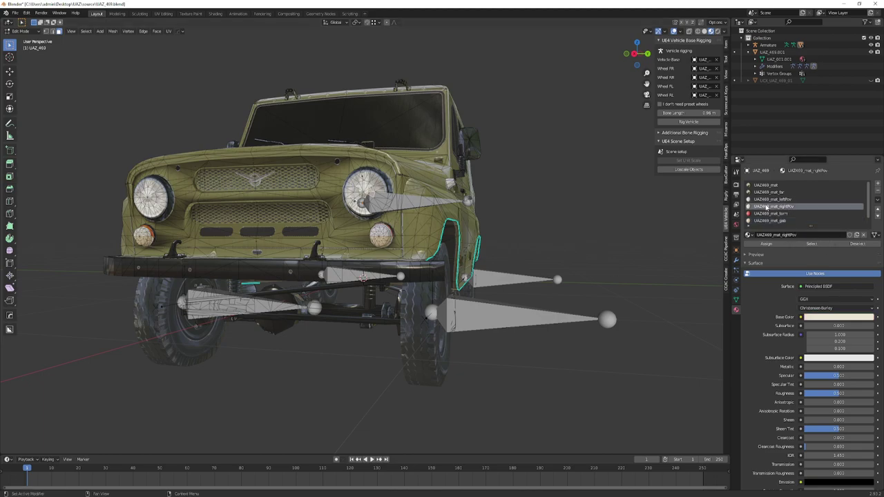
click(766, 199)
right_click(497, 243)
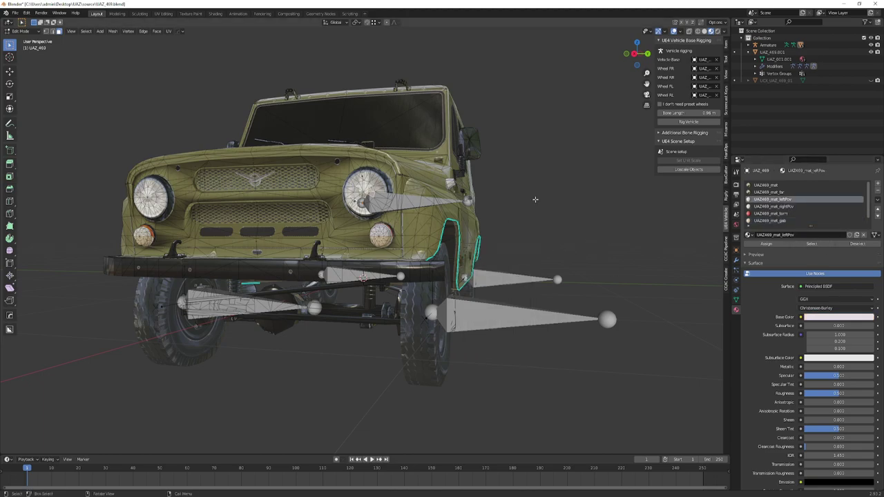
middle_drag(526, 242, 428, 269)
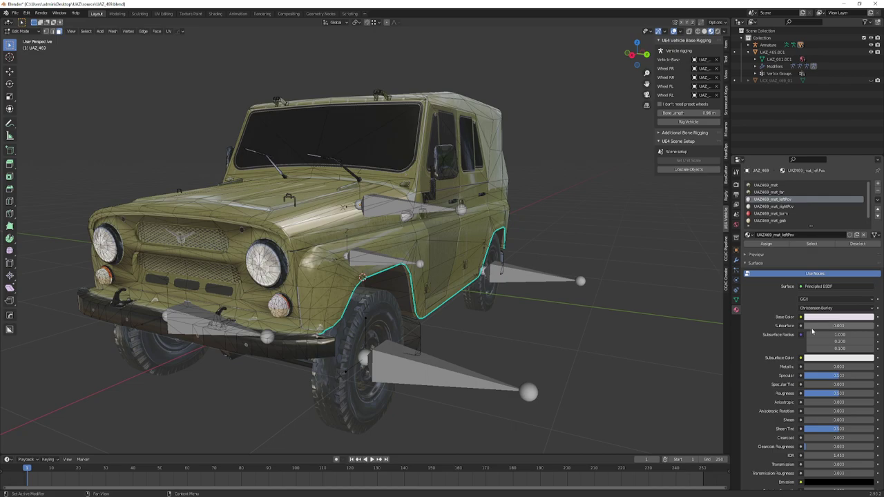
Turn leftPov's base colour bright green, check the lamps around the car, then revert to pale green
click(821, 318)
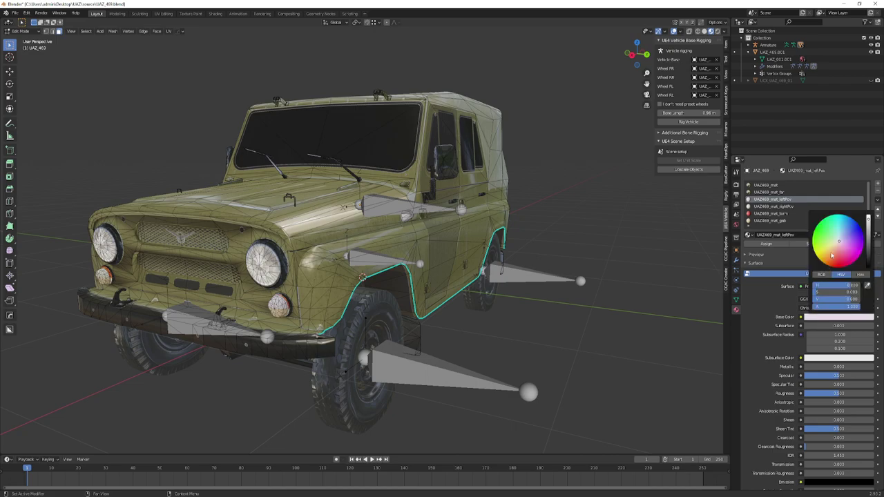
drag(838, 240, 822, 224)
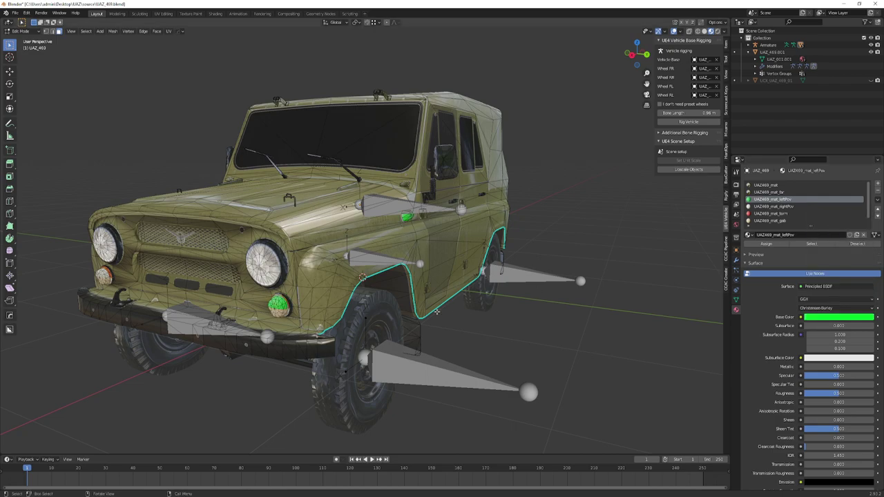
middle_drag(312, 301, 411, 297)
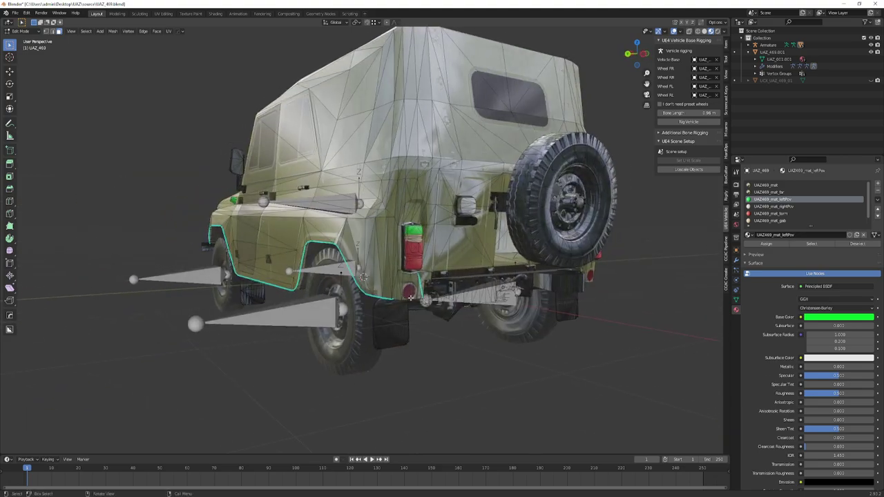
middle_drag(350, 268, 464, 280)
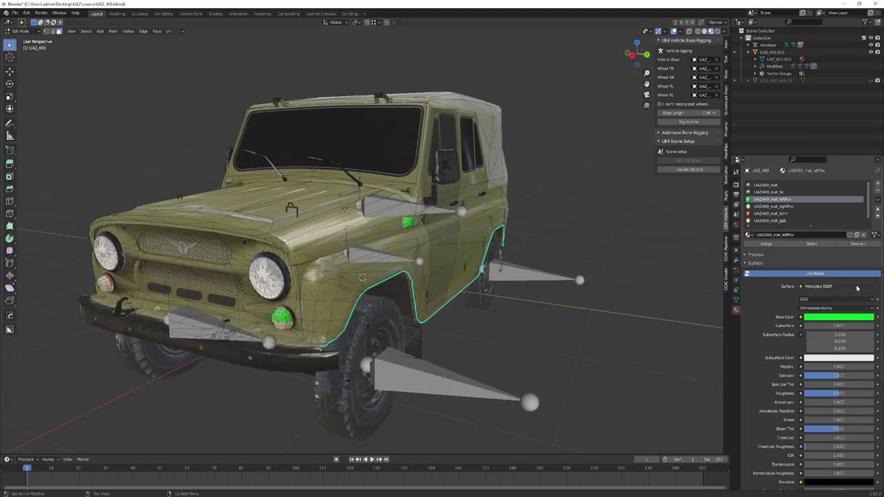
click(822, 318)
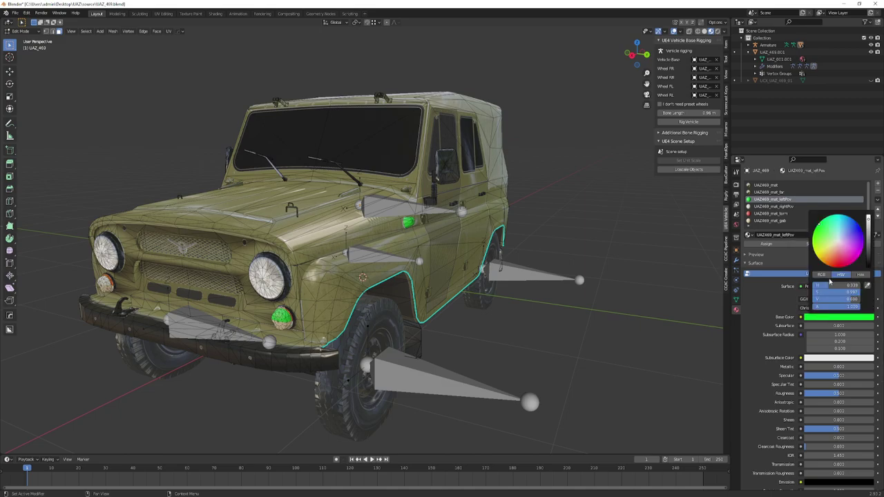
click(839, 242)
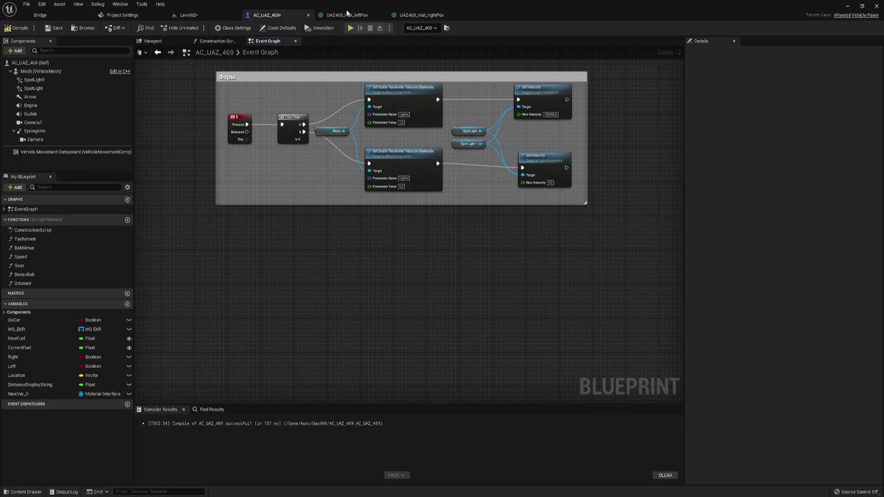
click(347, 14)
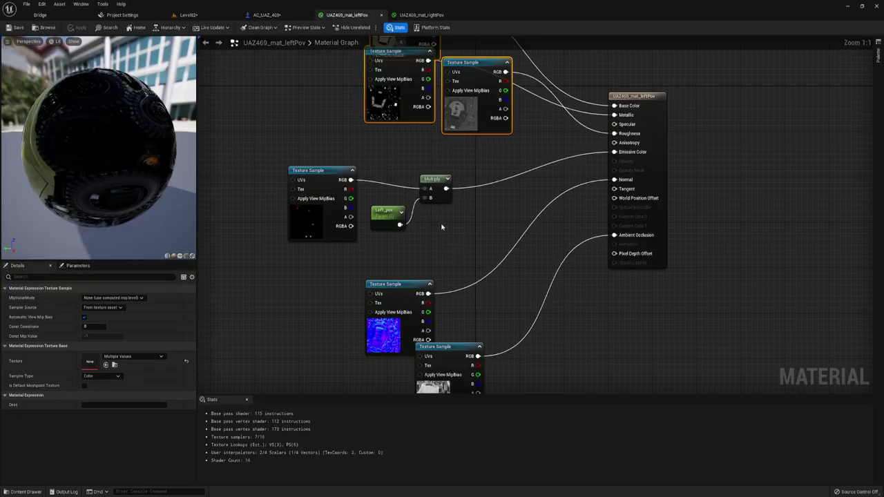
drag(273, 147, 462, 253)
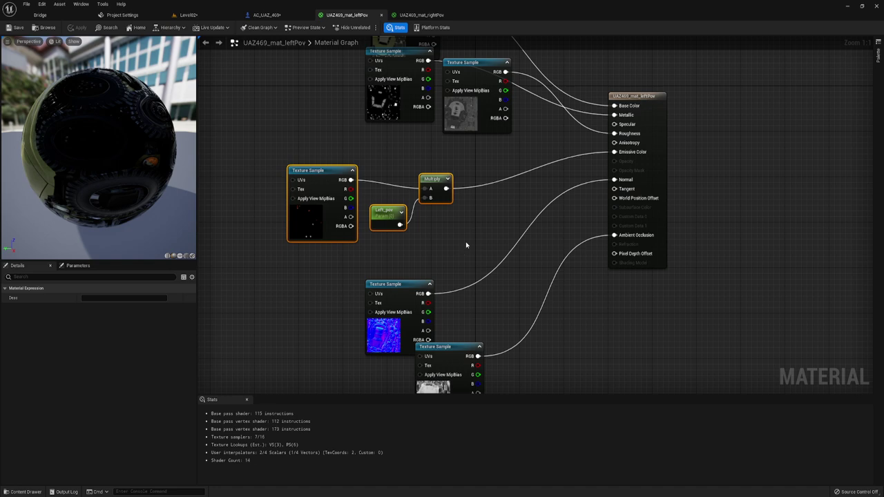
click(441, 232)
click(397, 221)
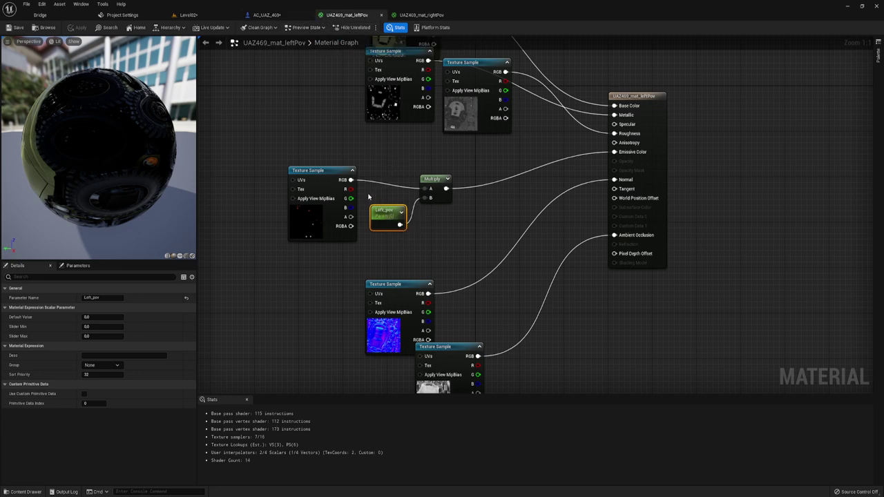
mouse_move(368, 194)
mouse_down()
mouse_move(407, 243)
mouse_move(413, 200)
mouse_up()
click(377, 235)
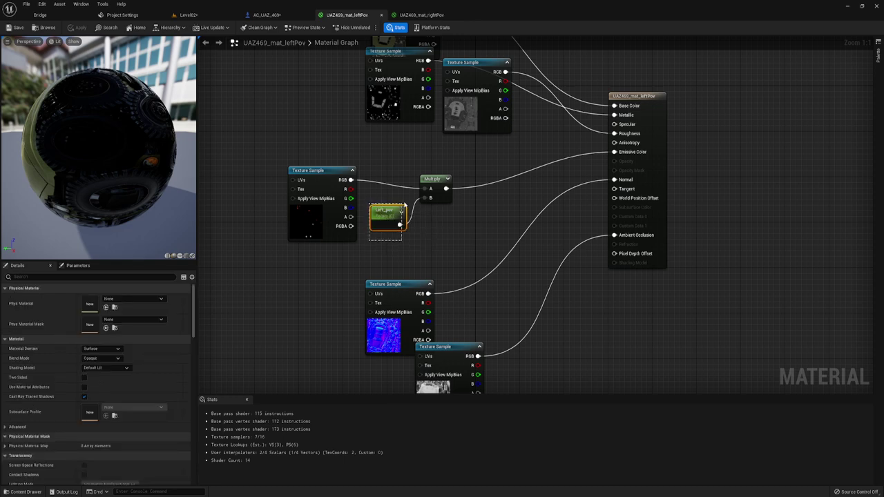
click(419, 15)
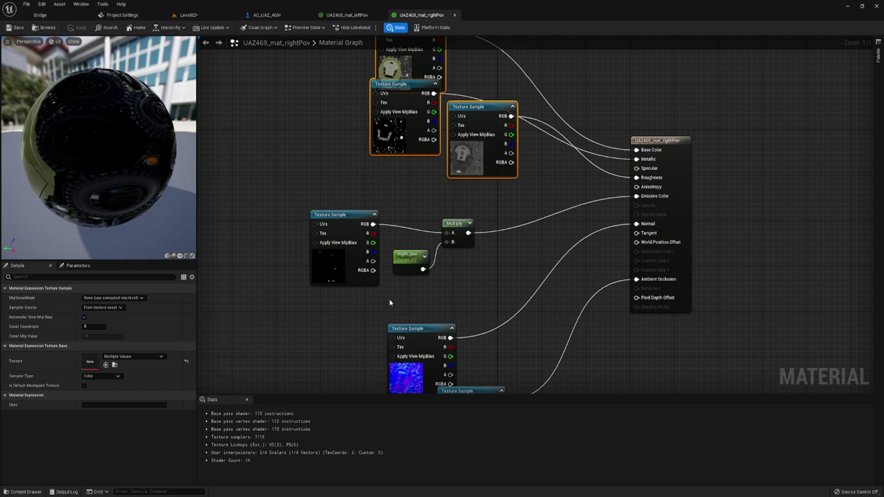
drag(390, 299, 429, 237)
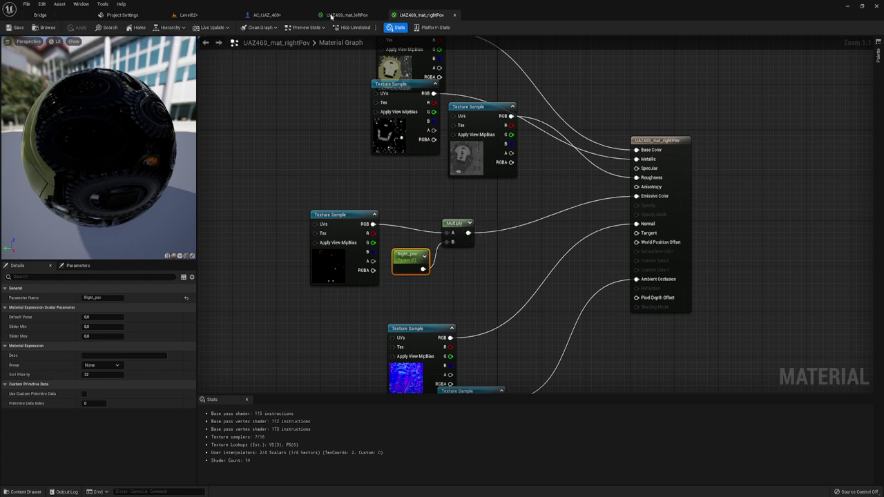
click(266, 14)
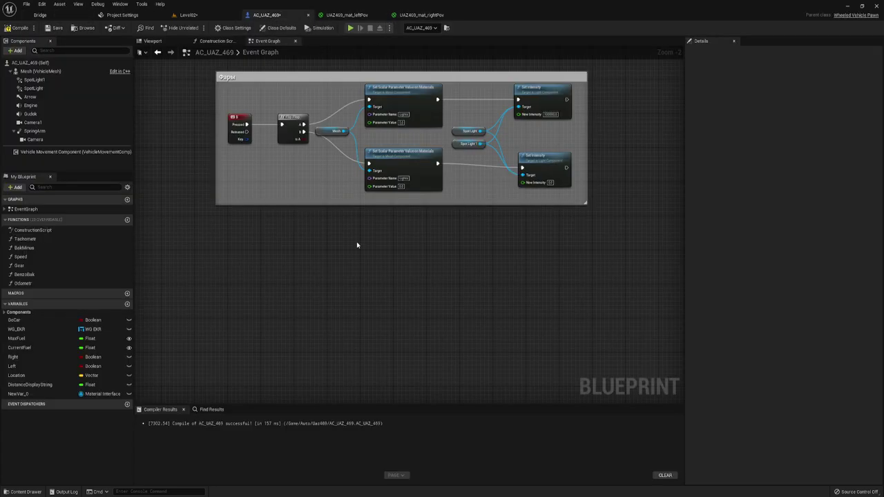
Place a Z keyboard event node in empty AC_UAZ_469 graph space and centre the view on it
scroll(382, 199, down, 1)
scroll(374, 218, up, 3)
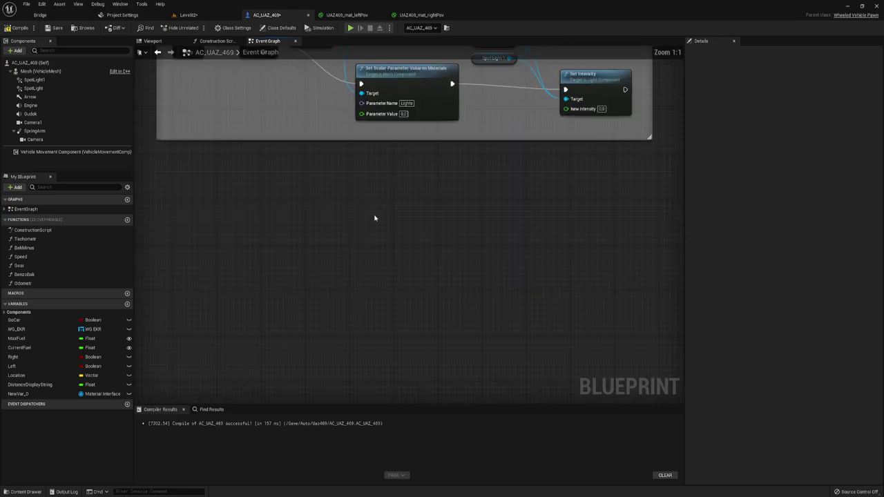
right_drag(374, 218, 405, 183)
right_click(213, 204)
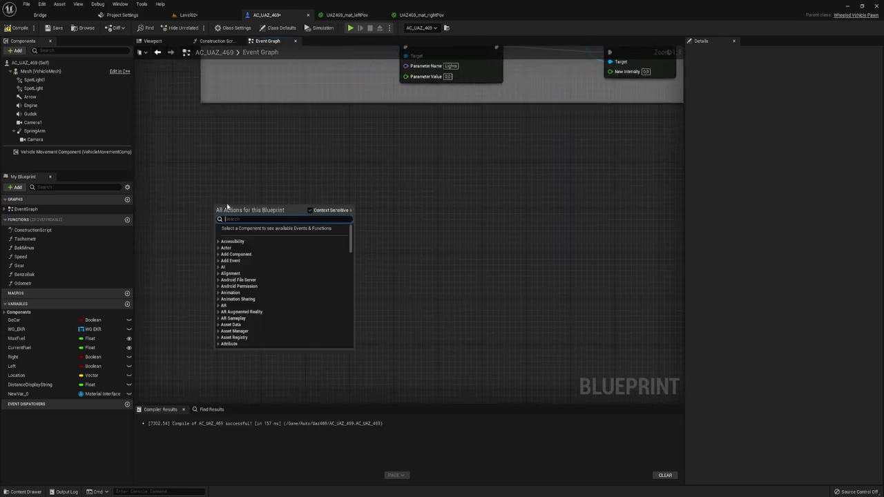
text(f)
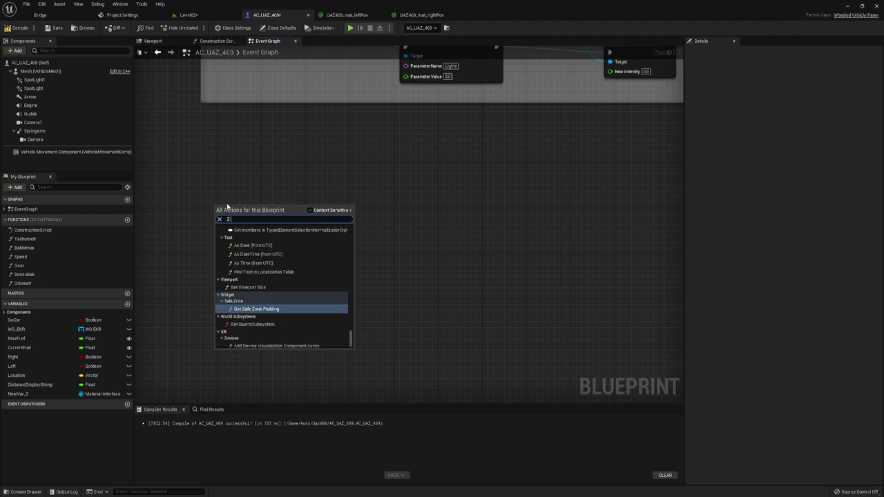
text( key)
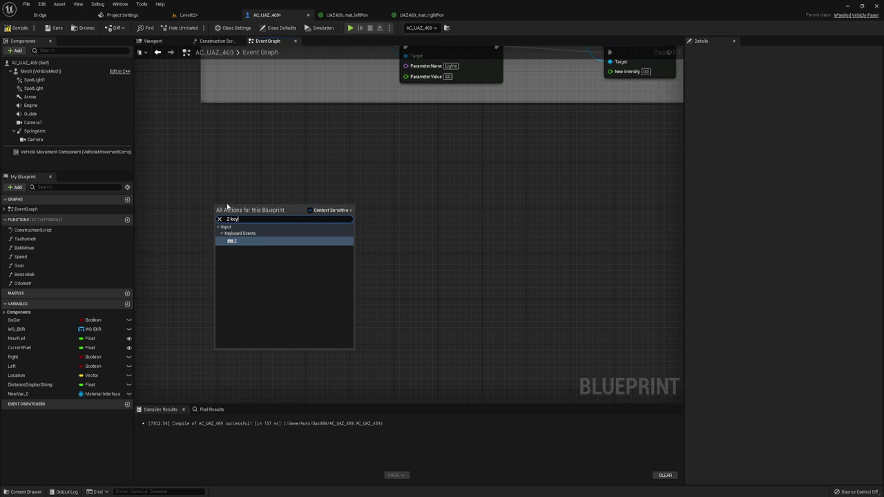
key(Return)
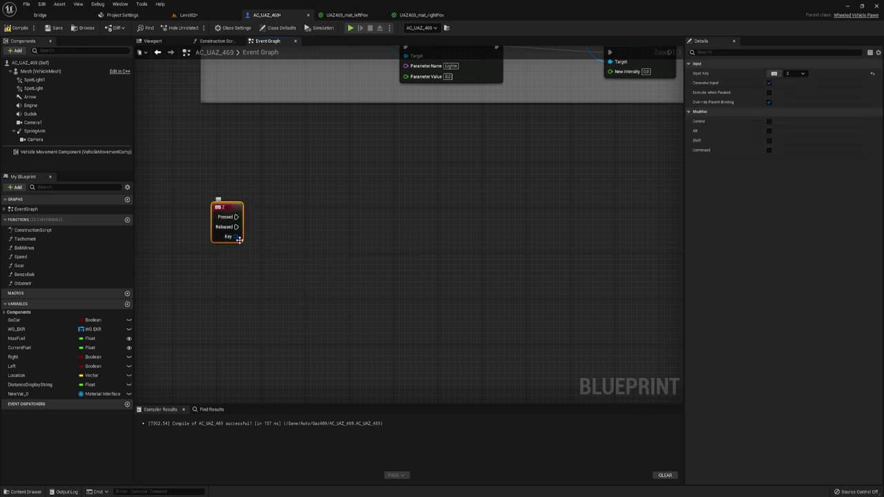
mouse_move(264, 229)
right_down()
mouse_move(252, 173)
mouse_move(258, 201)
right_up()
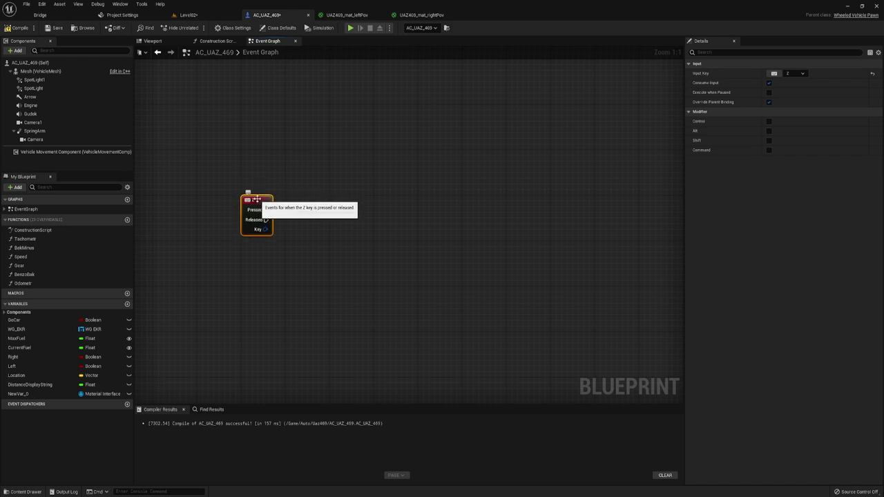
mouse_move(414, 264)
right_down()
mouse_move(378, 226)
mouse_move(344, 241)
right_up()
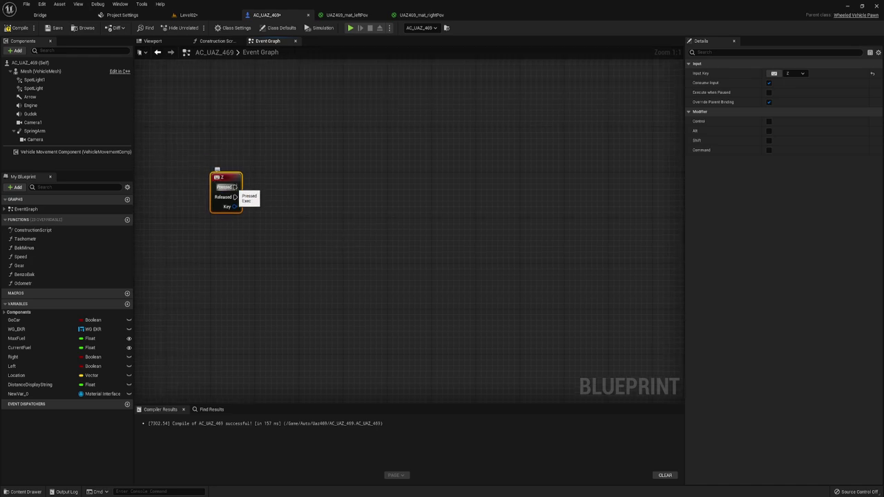
Add a Flip Flop node off the Z event's Pressed output and align it with the event
drag(235, 188, 321, 190)
text(fl)
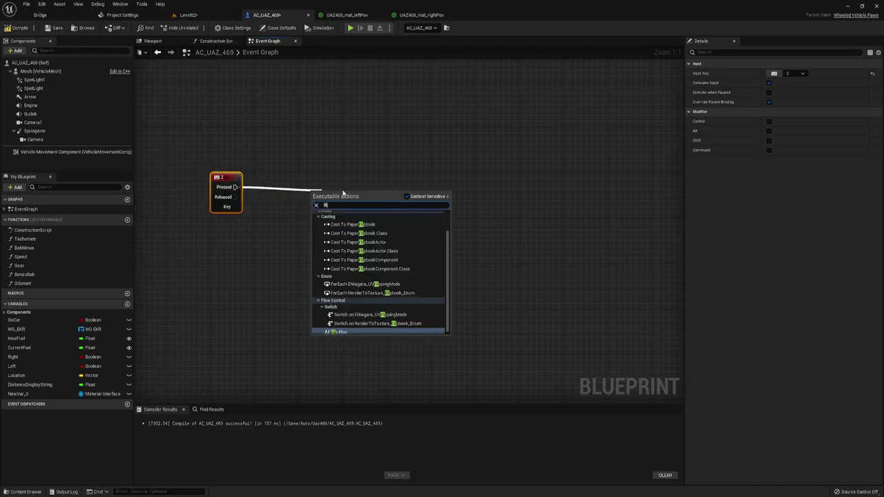
key(Return)
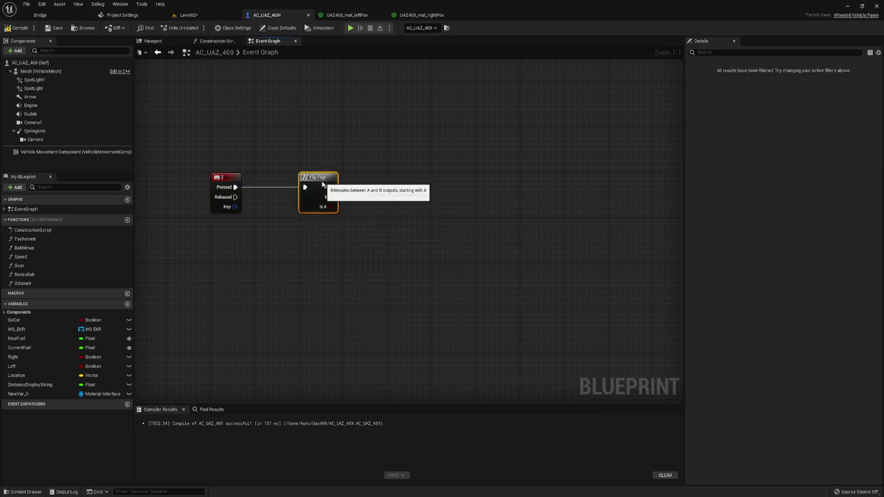
drag(335, 197, 319, 180)
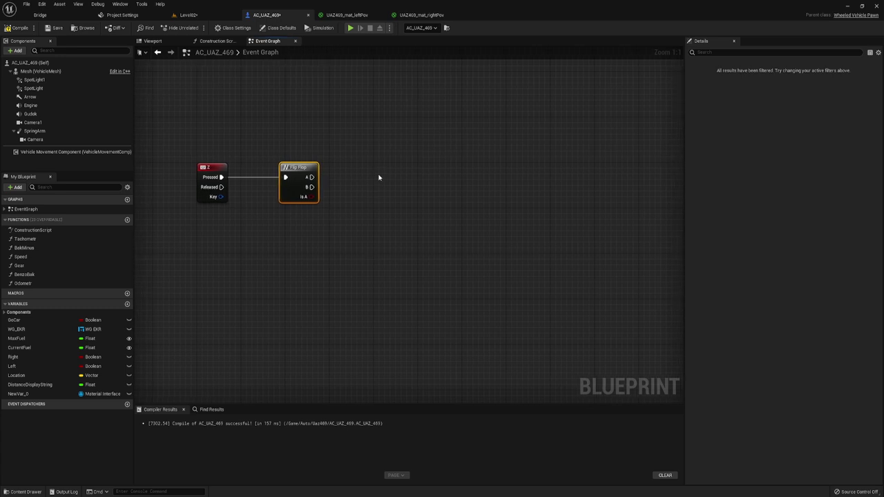
Select the Flip Flop and pull a wire from its A output into empty space
right_drag(377, 178, 400, 189)
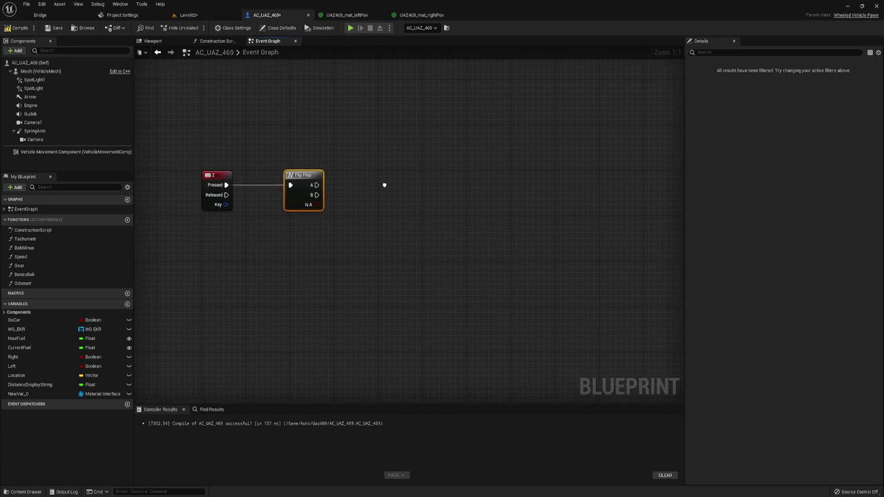
drag(278, 138, 388, 249)
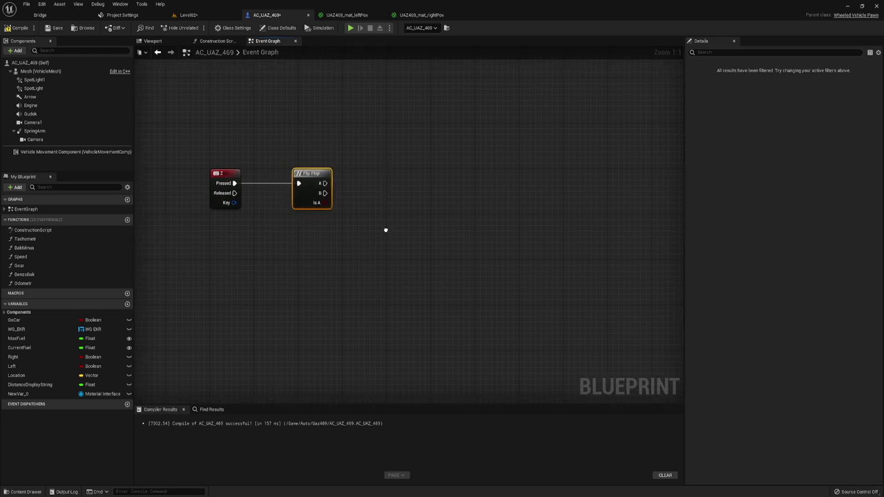
right_drag(385, 231, 323, 198)
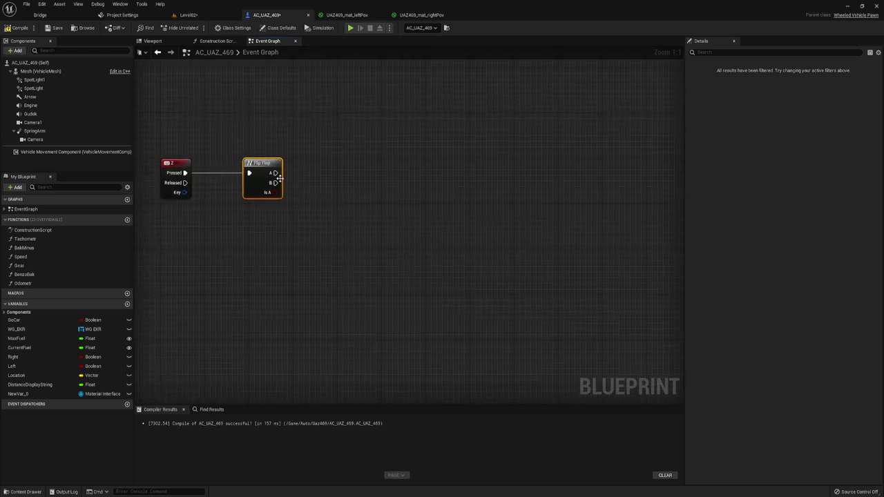
drag(274, 173, 406, 174)
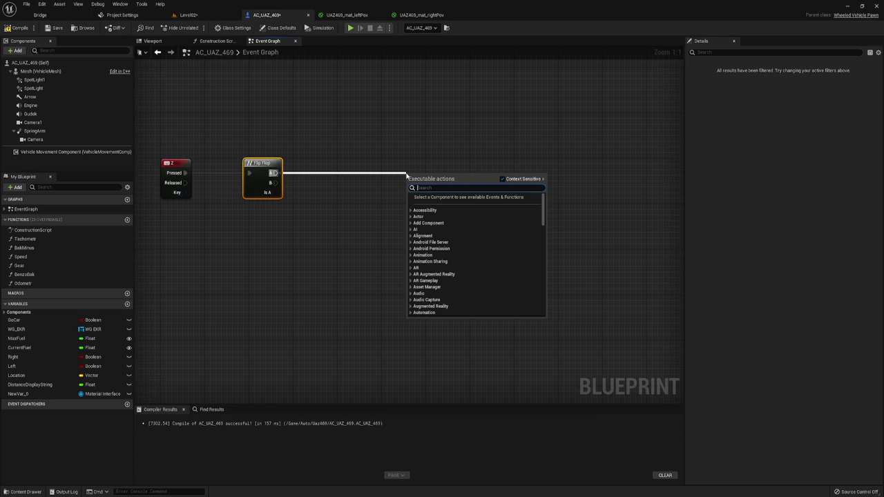
Search 'Set tim', add Set Timer by Event off Flip Flop A, and select the new node
text(Set)
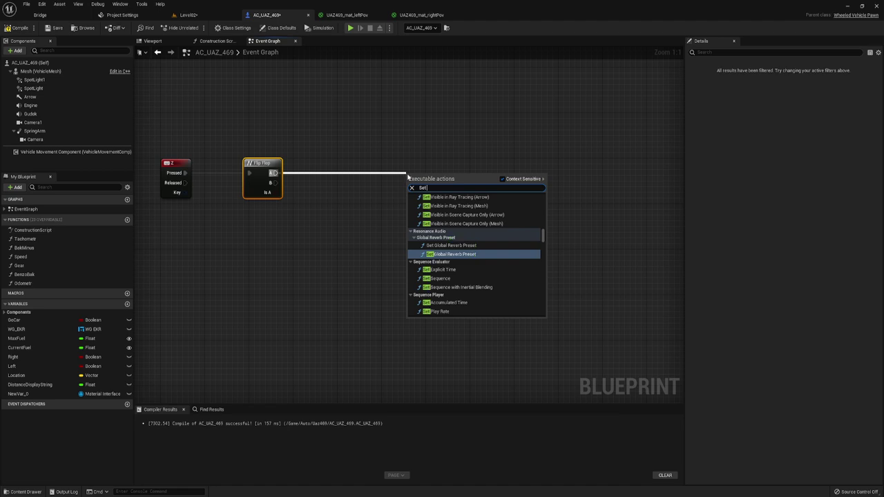
text( tin)
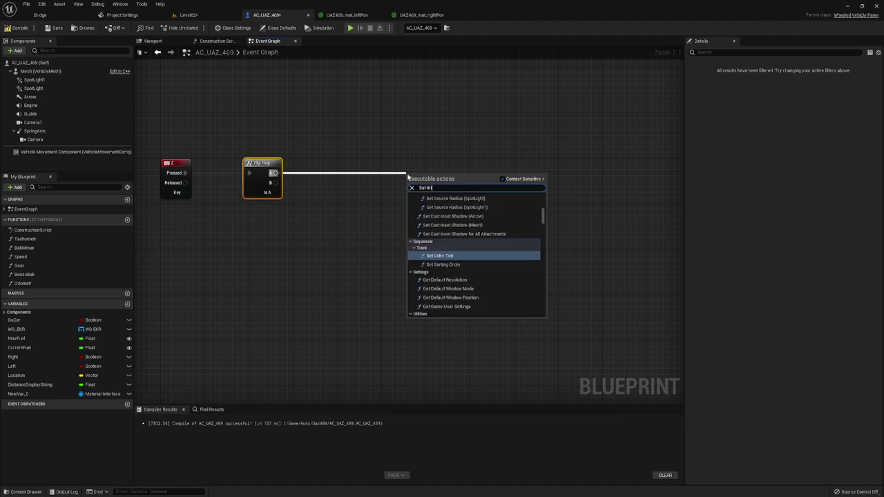
key(BackSpace)
text(m)
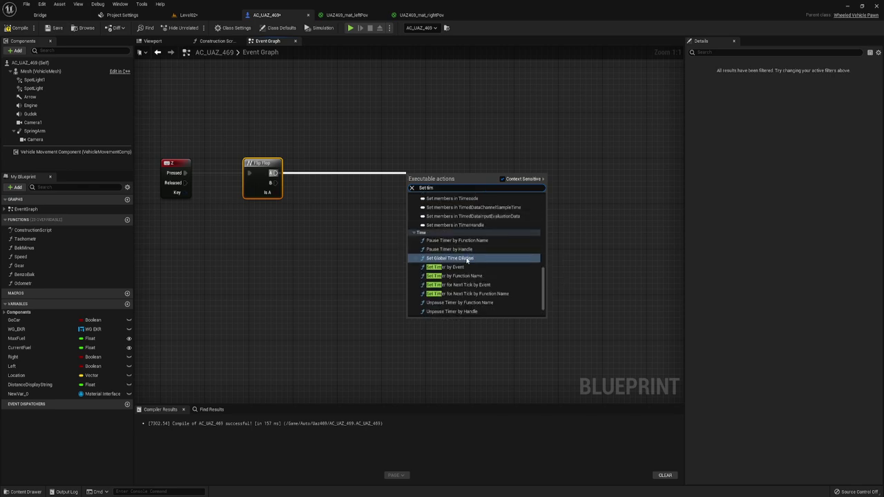
click(450, 269)
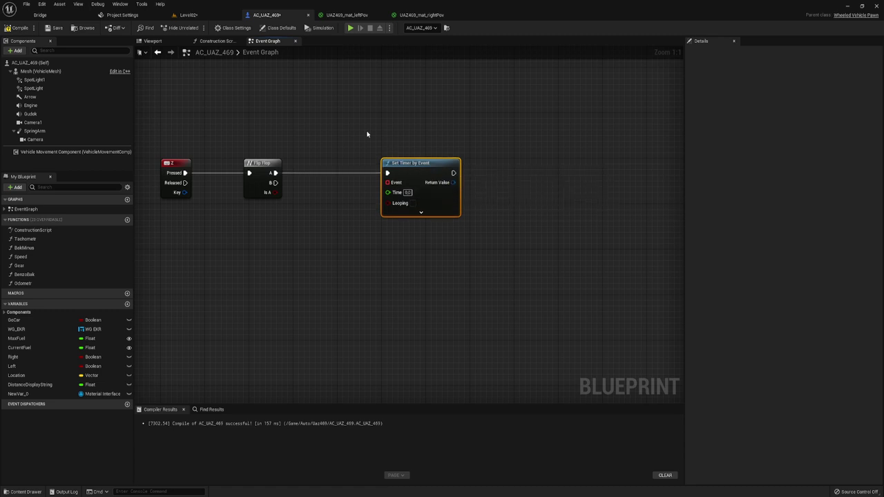
drag(355, 134, 497, 257)
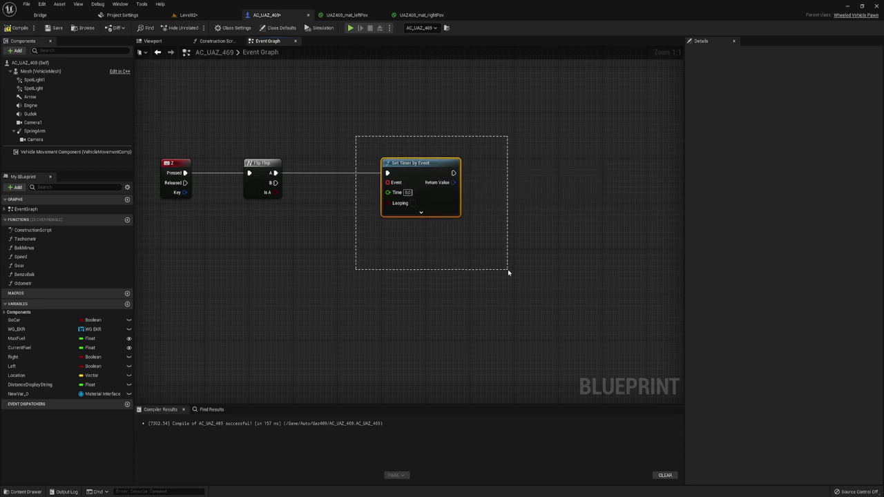
right_click(472, 245)
click(470, 203)
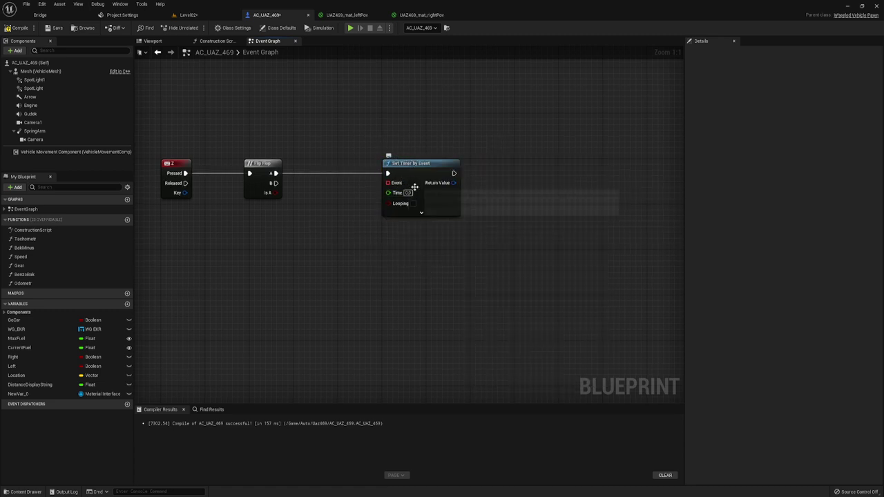
Create a custom event from the timer's Event pin, name it Left_pov, and place it below
drag(387, 182, 360, 240)
text(cust)
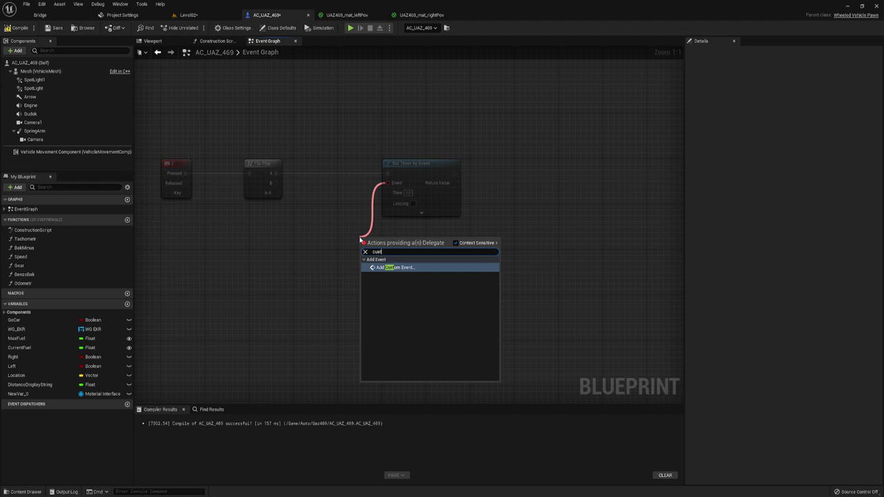
click(398, 267)
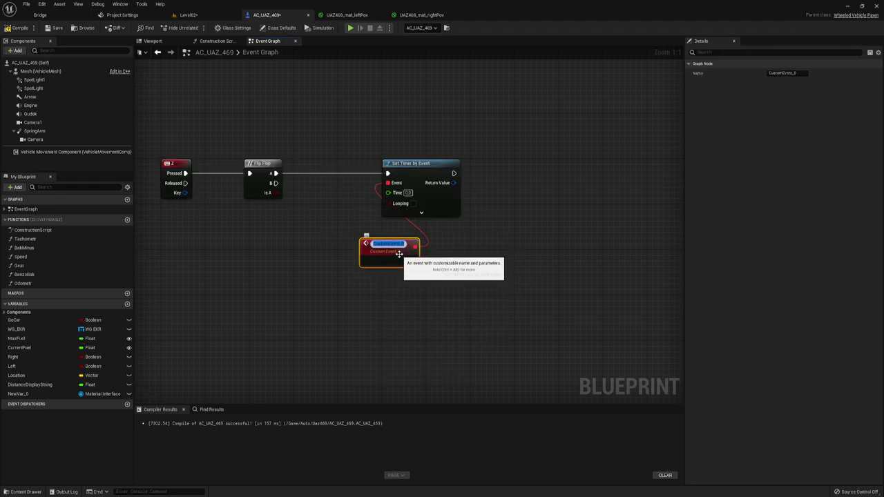
key(BackSpace)
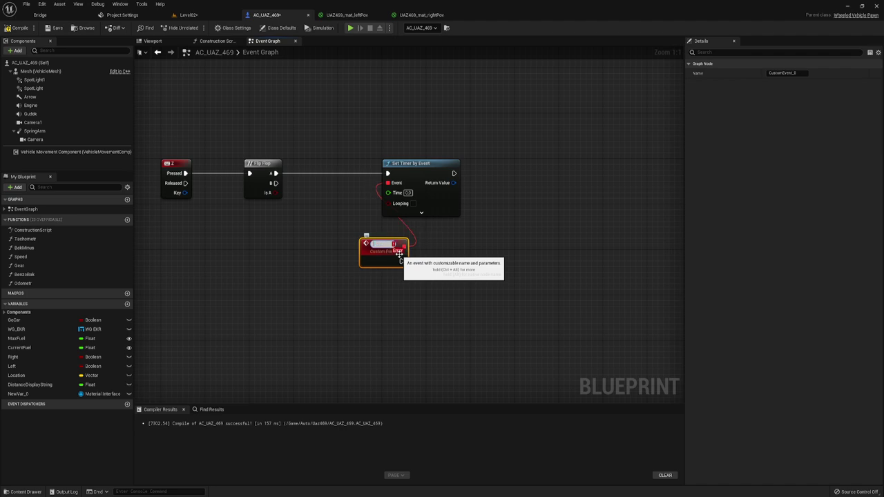
text(Left)
text(_pov)
key(Return)
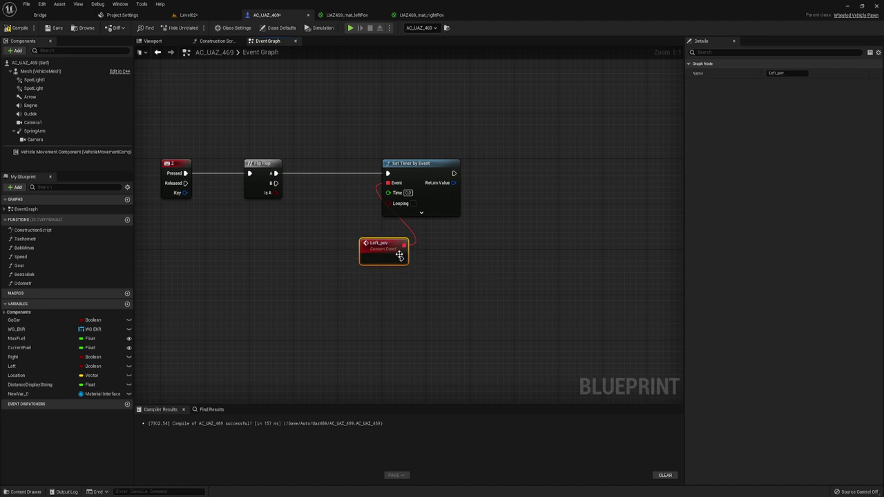
mouse_move(386, 258)
mouse_down()
mouse_move(347, 269)
mouse_move(346, 258)
mouse_up()
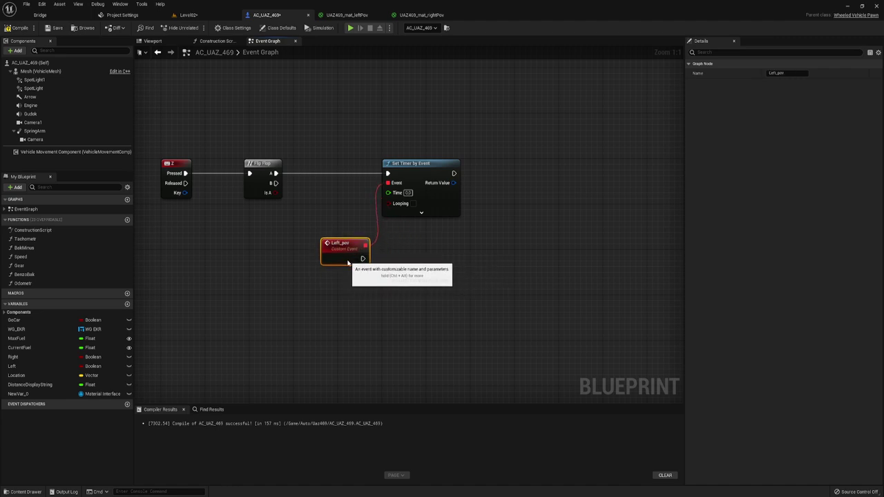
Enable Looping on the timer with a Time of 0.4, and tidy the Left_pov event's position
click(413, 204)
click(408, 193)
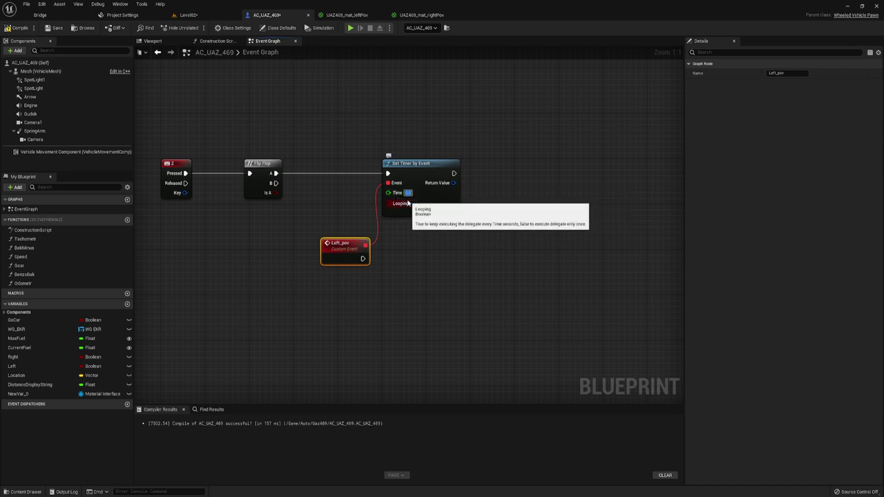
text(0.4)
click(418, 252)
right_drag(419, 253, 421, 235)
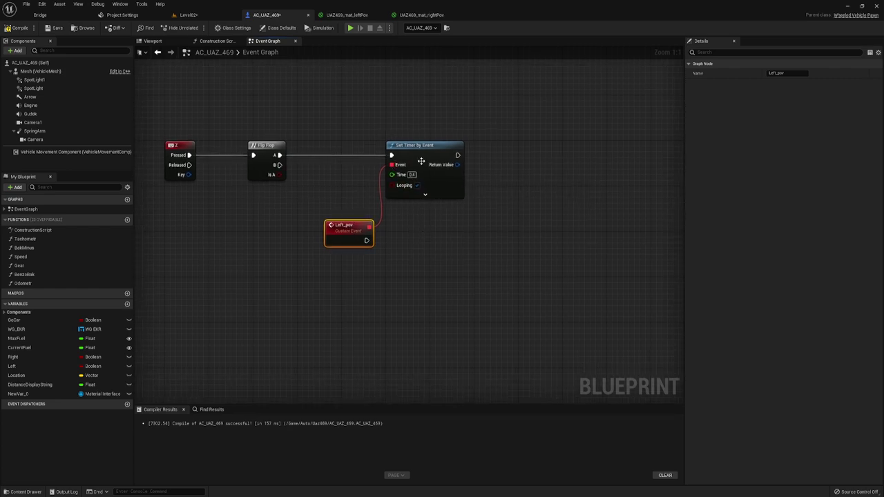
right_drag(420, 161, 421, 146)
drag(360, 215, 354, 221)
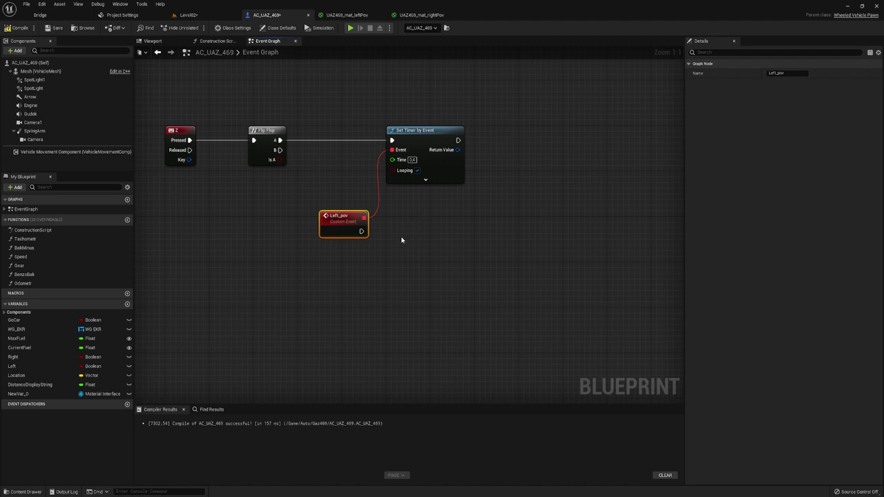
right_drag(404, 242, 404, 236)
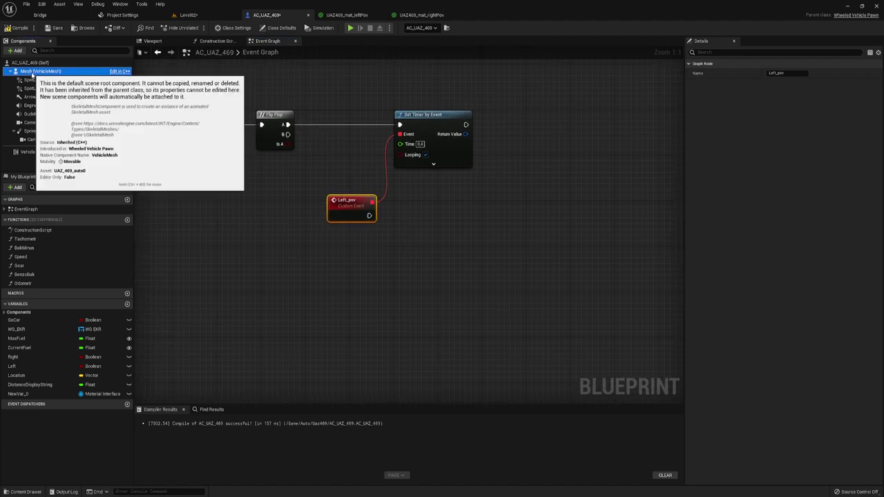
Add a Set Scalar Parameter Value on Materials node for Mesh, run by the Left_pov event
mouse_move(40, 71)
mouse_down()
mouse_move(366, 245)
mouse_move(426, 201)
mouse_up()
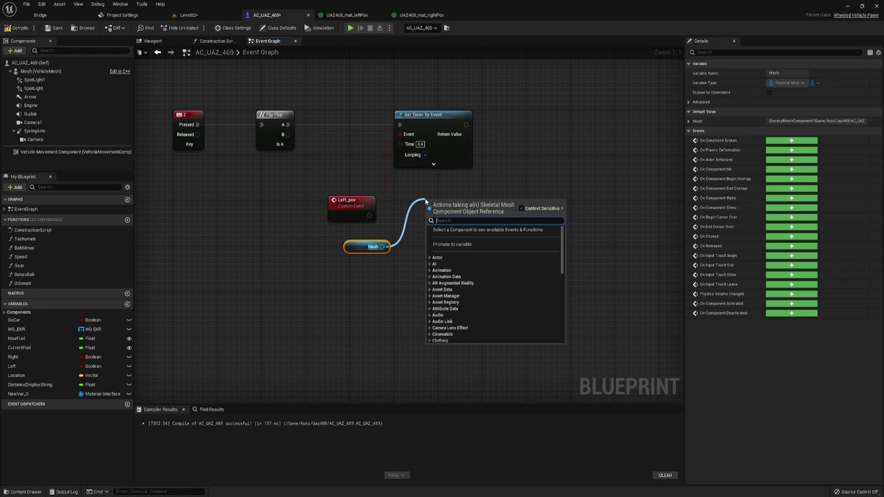
text(set sca)
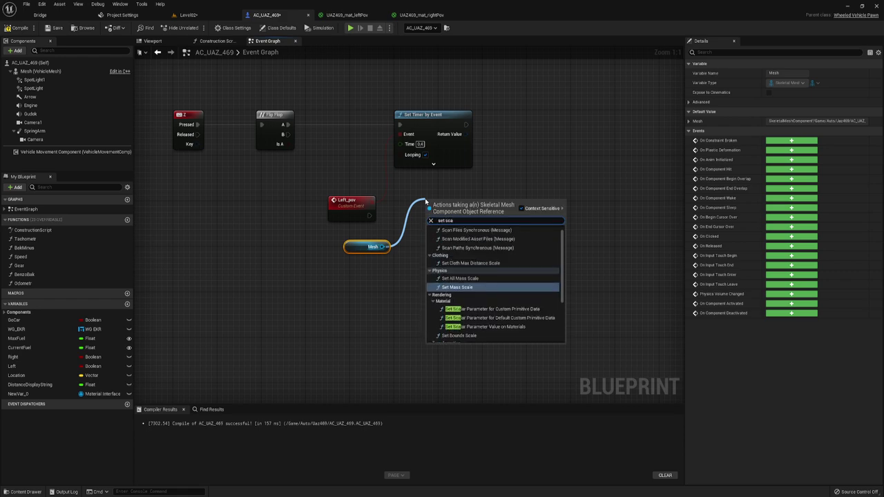
text(la)
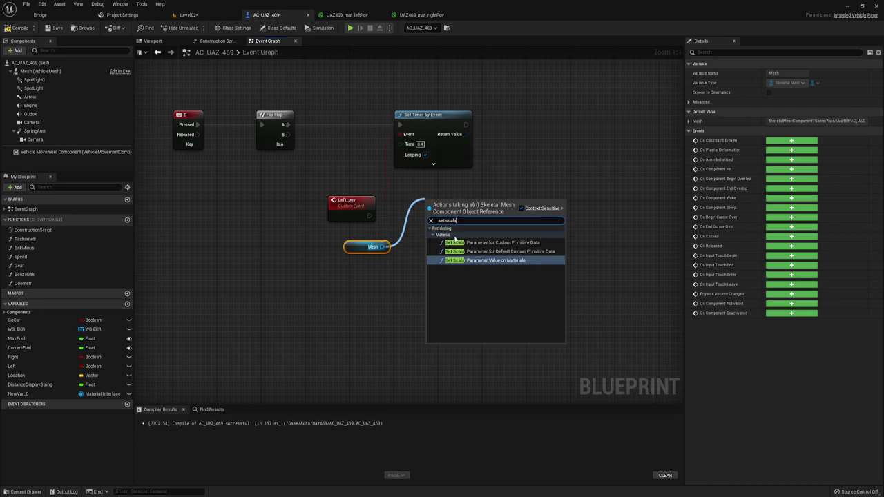
click(470, 260)
drag(460, 214, 438, 209)
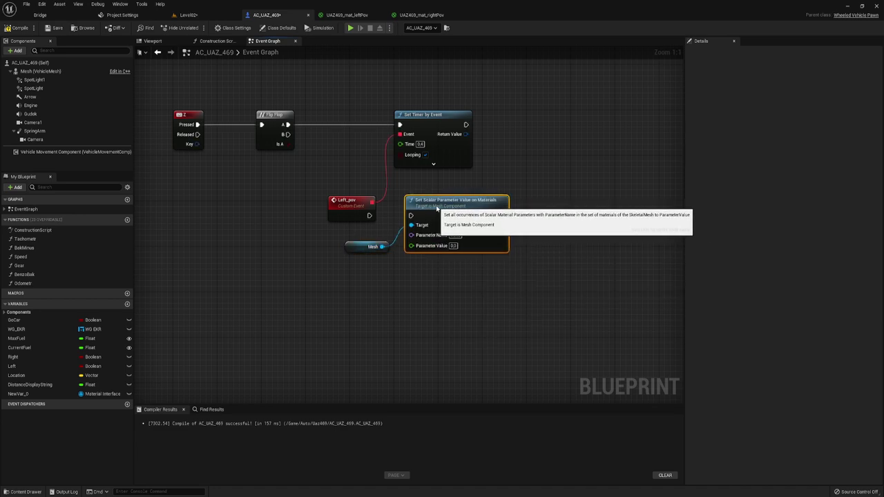
drag(369, 216, 412, 215)
Set the node's Parameter Name to Left_pov and its Parameter Value to 10.0
click(456, 235)
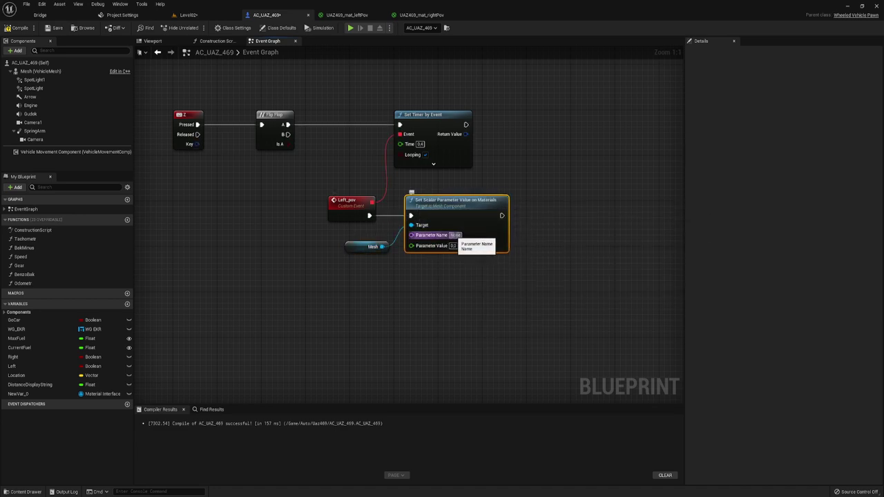
key(BackSpace)
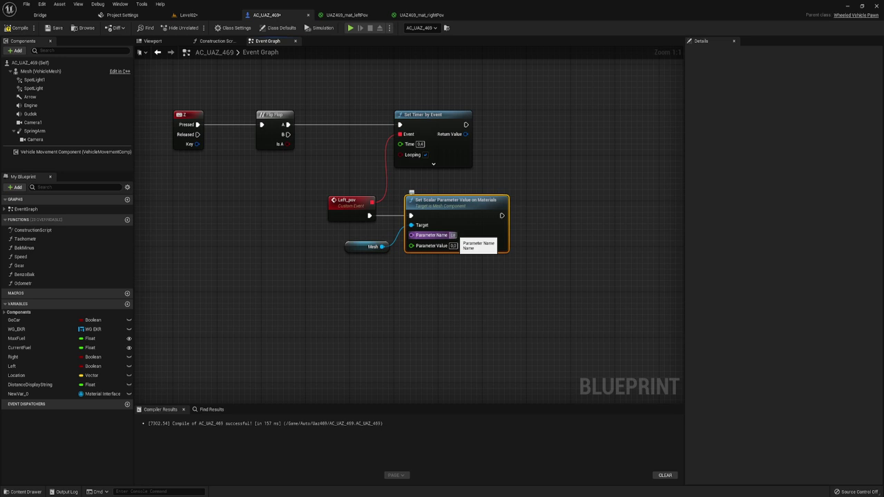
text(ft_po)
text(v)
key(Return)
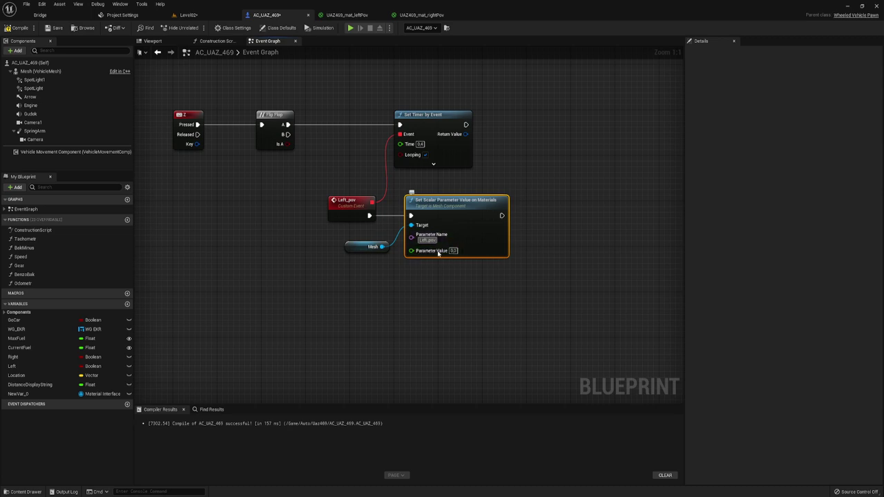
click(455, 288)
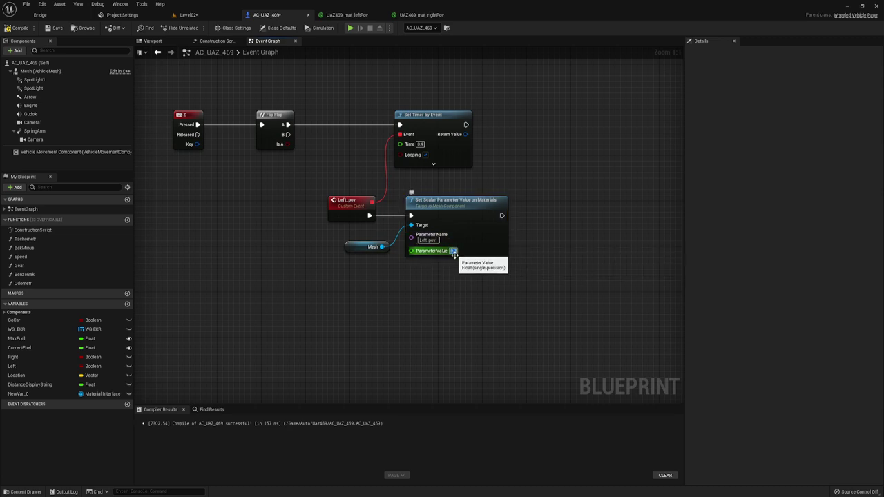
click(453, 251)
text(10)
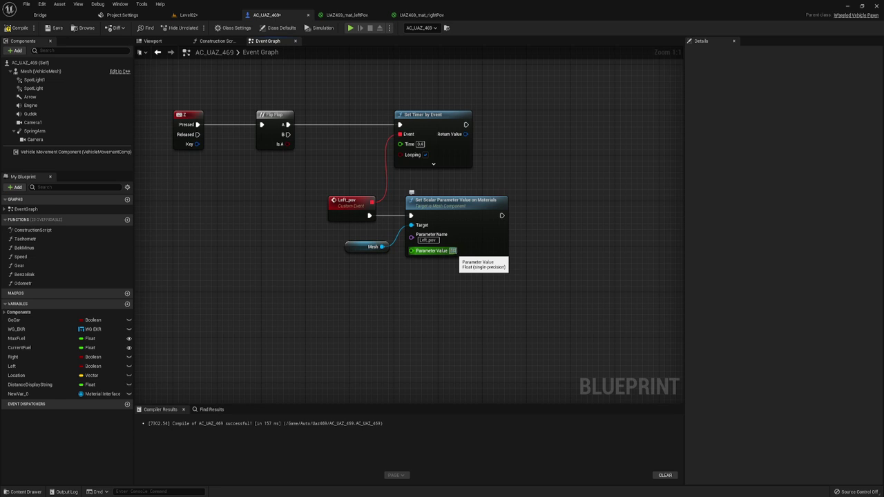
right_drag(475, 282, 426, 263)
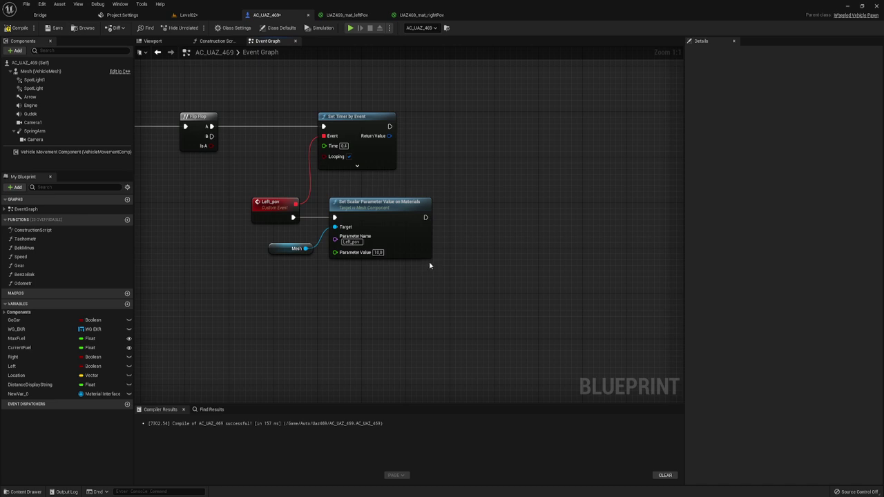
Add a Delay node after the Set Scalar Parameter Value node
drag(425, 218, 476, 217)
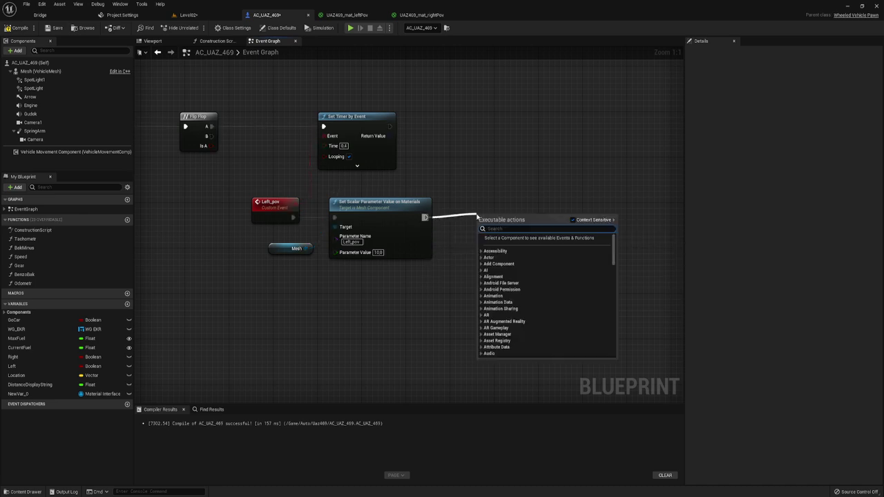
text(de)
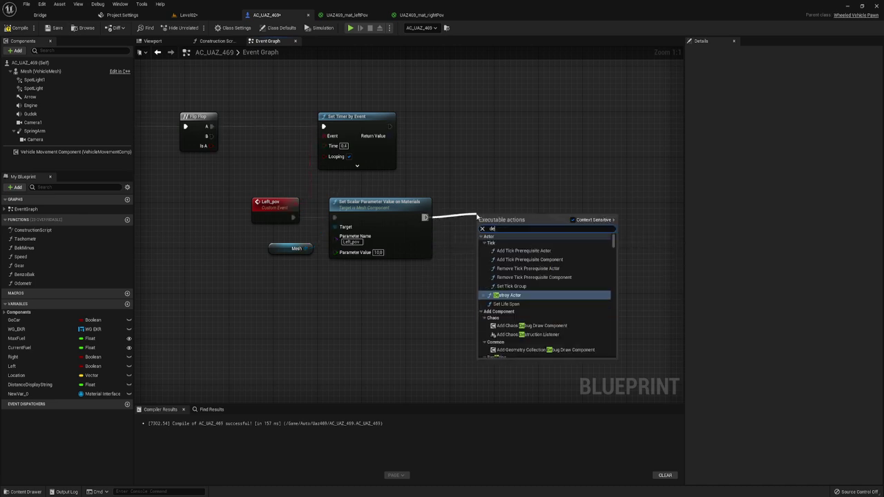
text(la)
click(502, 304)
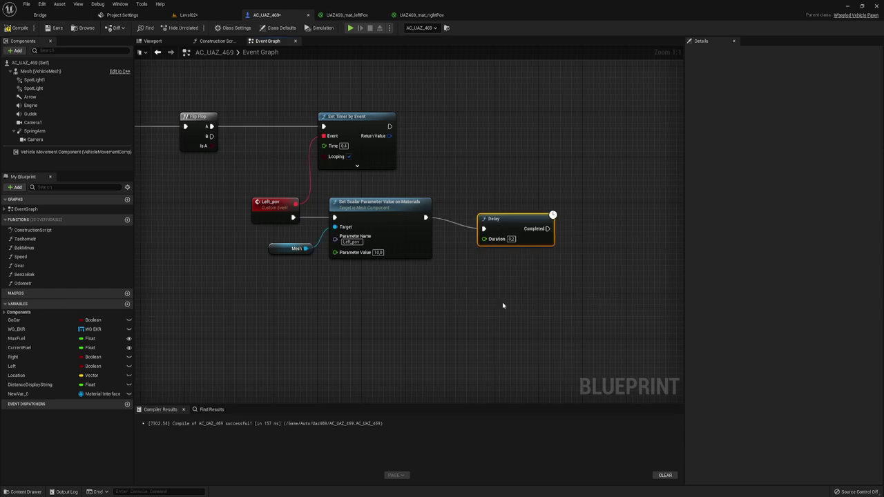
drag(492, 209, 469, 208)
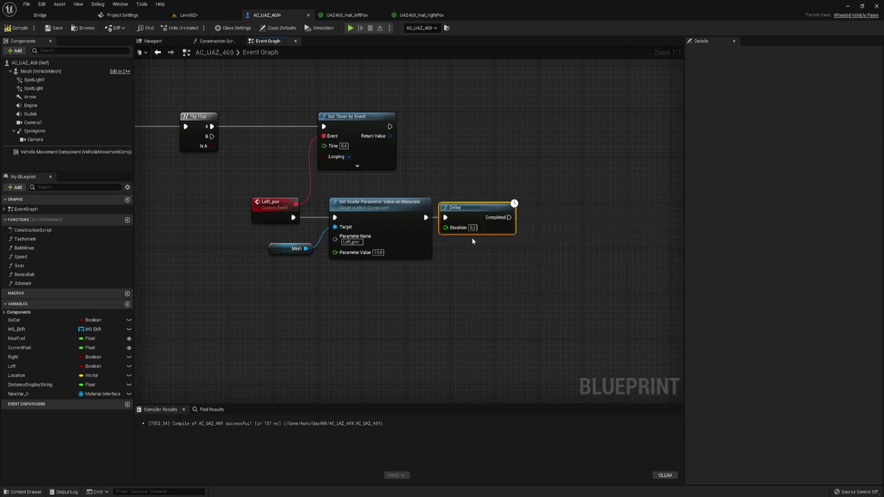
Copy the Set Scalar node after the Delay, targeting Mesh with value 0.0; set the Delay to 0.35
click(379, 205)
key(ctrl+c)
key(ctrl+v)
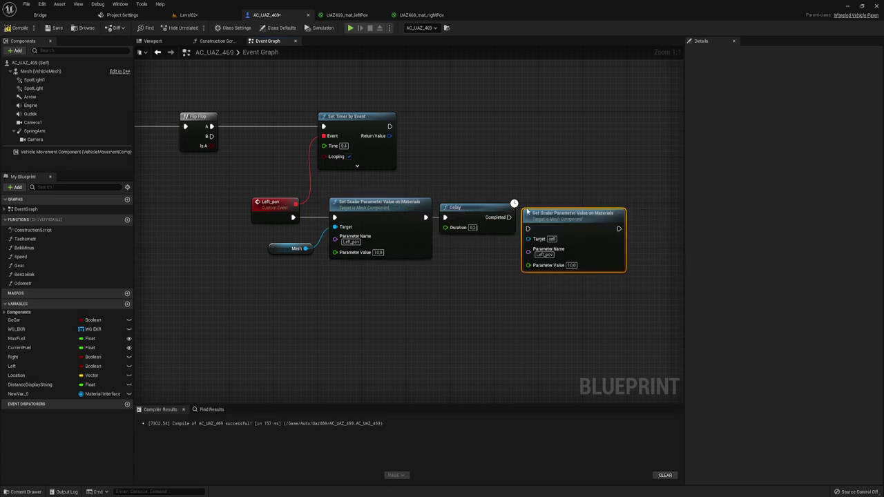
drag(509, 216, 528, 217)
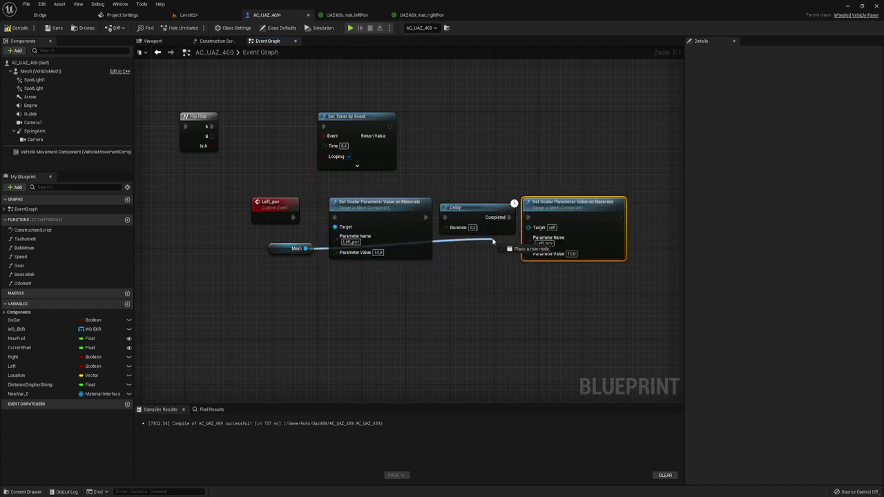
drag(305, 248, 528, 227)
click(571, 253)
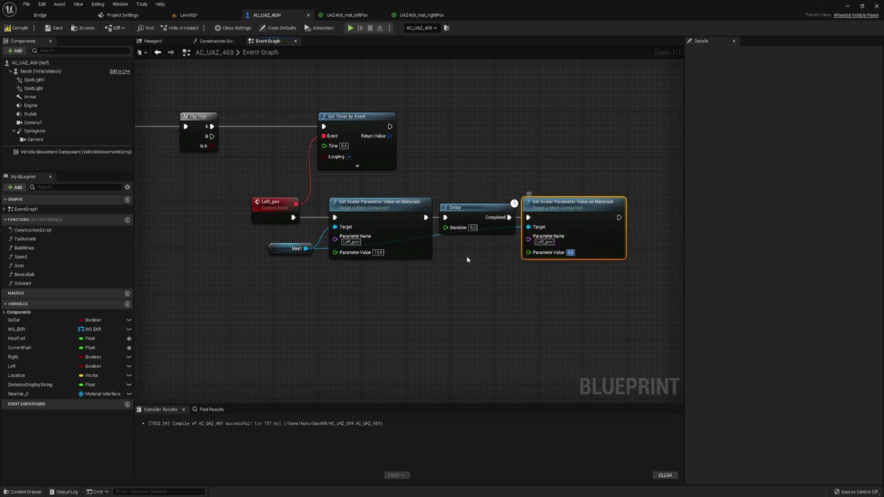
click(472, 227)
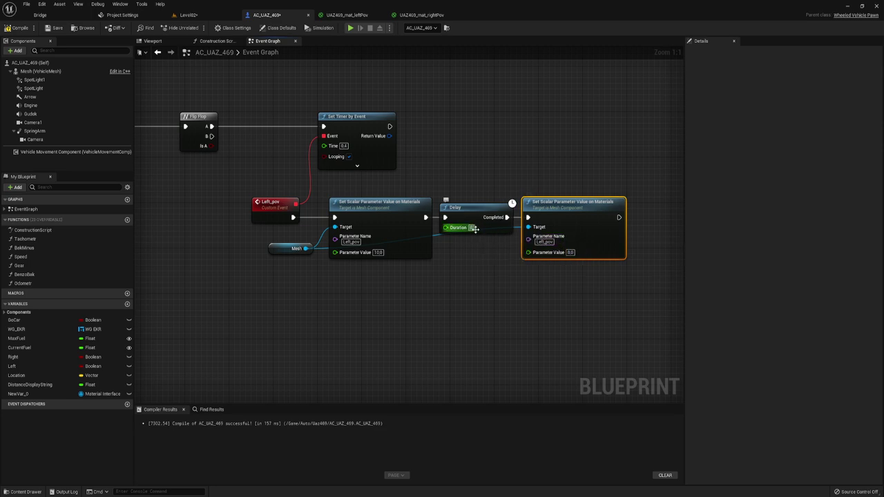
click(474, 228)
key(Return)
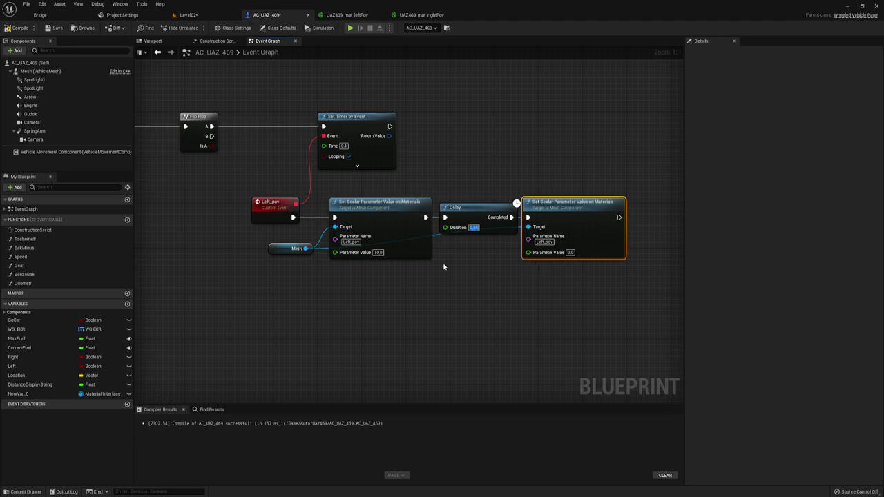
right_drag(443, 266, 410, 271)
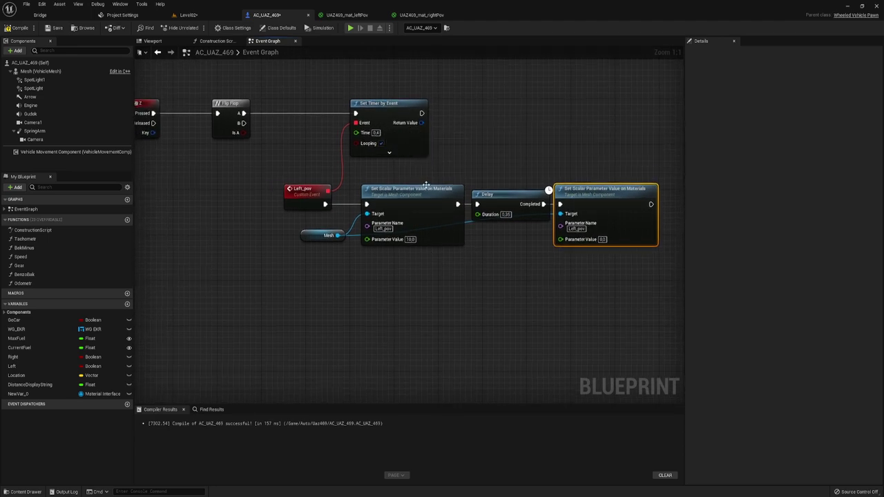
Bring the Z event and Set Timer by Event nodes into view around the timer's Return Value
mouse_move(376, 87)
mouse_down()
mouse_move(404, 153)
mouse_move(394, 98)
mouse_up()
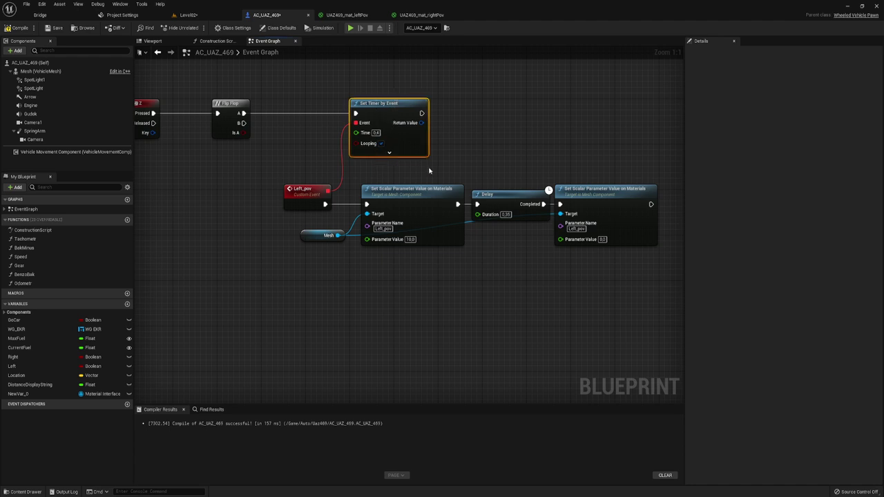
right_drag(428, 169, 435, 180)
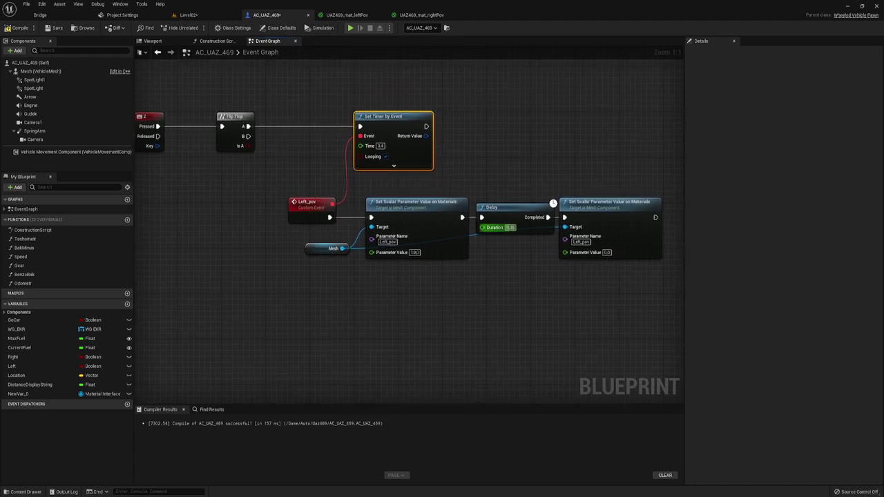
right_drag(385, 202, 420, 206)
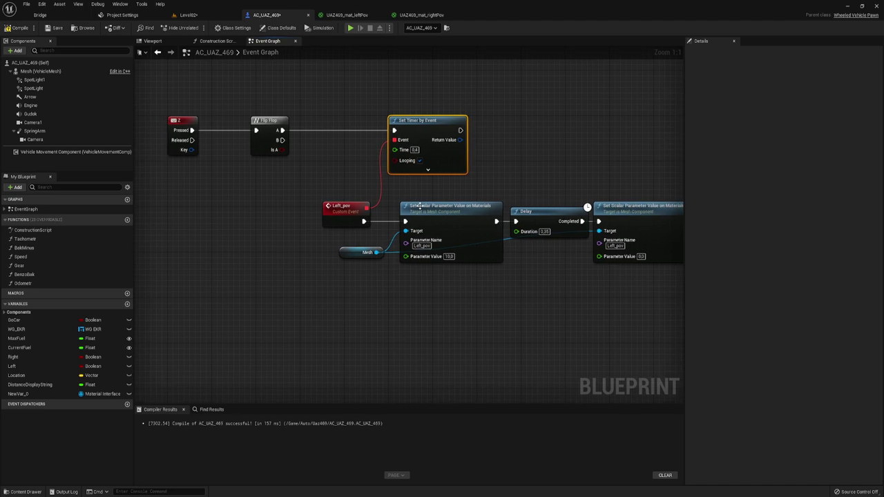
right_drag(270, 186, 323, 195)
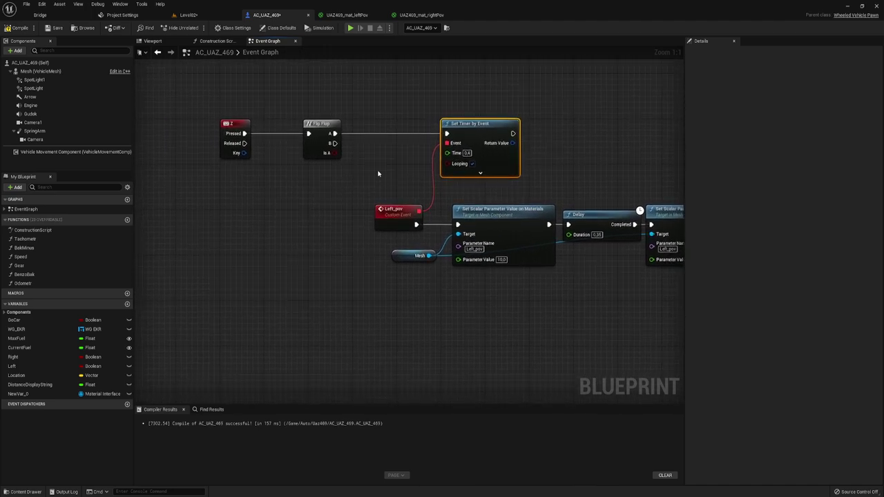
right_drag(372, 164, 307, 178)
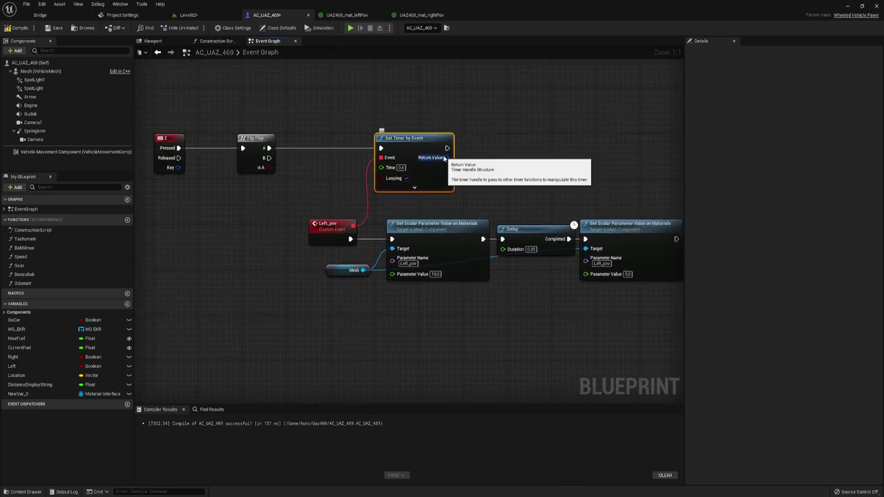
drag(421, 159, 544, 143)
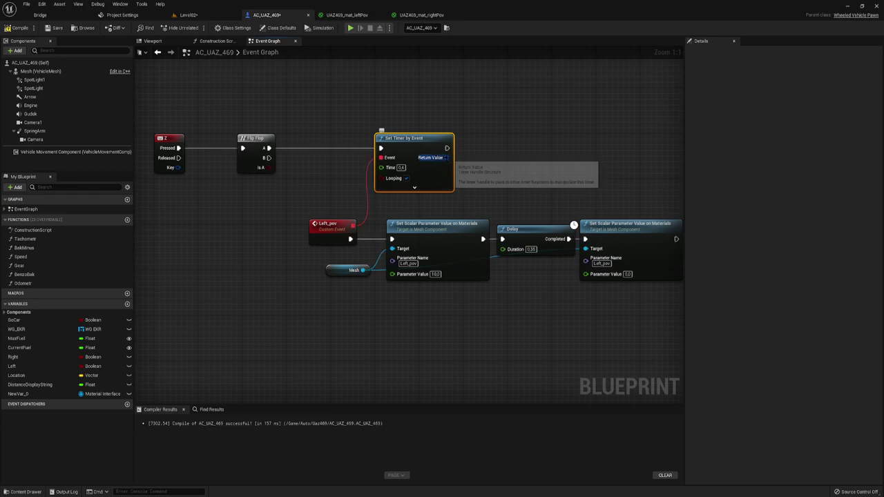
key(Escape)
Add Pause Timer by Handle fed by the timer's Return Value, triggered from Flip Flop B
drag(447, 158, 461, 159)
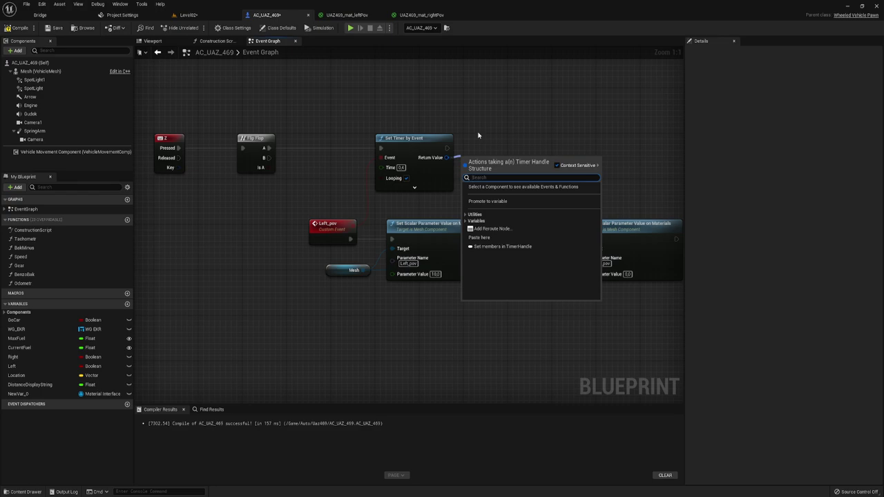
key(Escape)
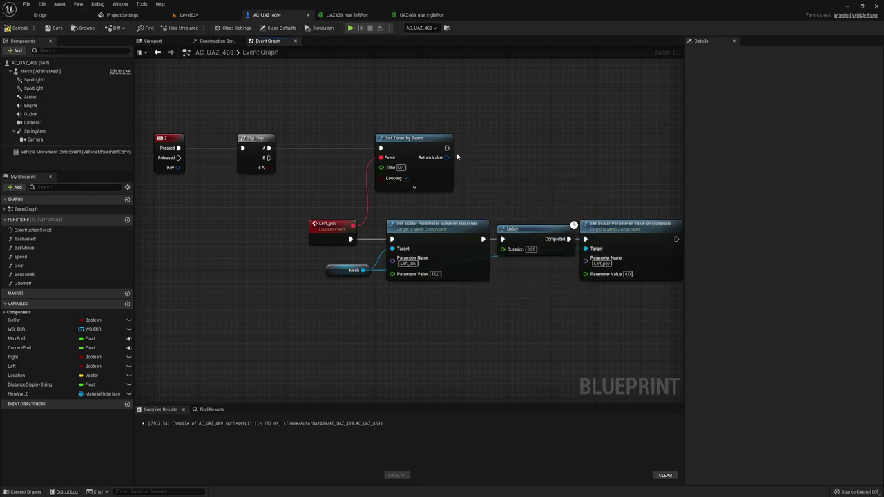
mouse_move(381, 158)
mouse_down()
mouse_move(285, 158)
mouse_move(249, 196)
mouse_up()
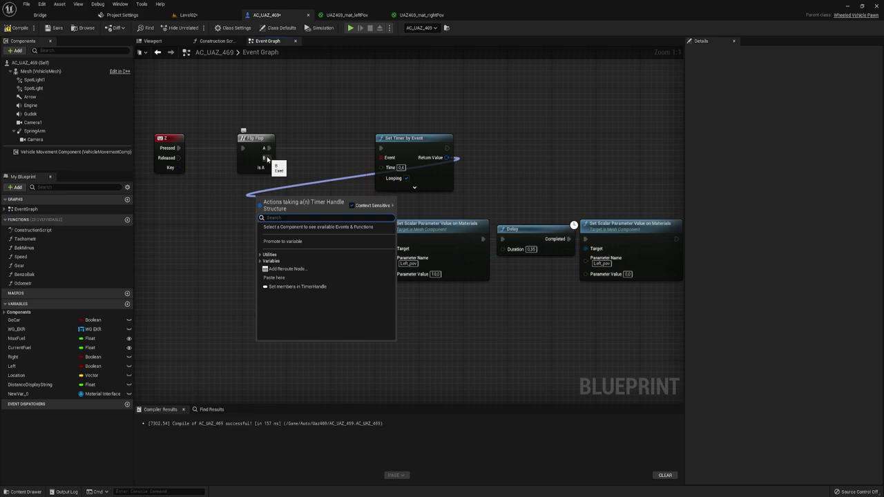
text(Pau)
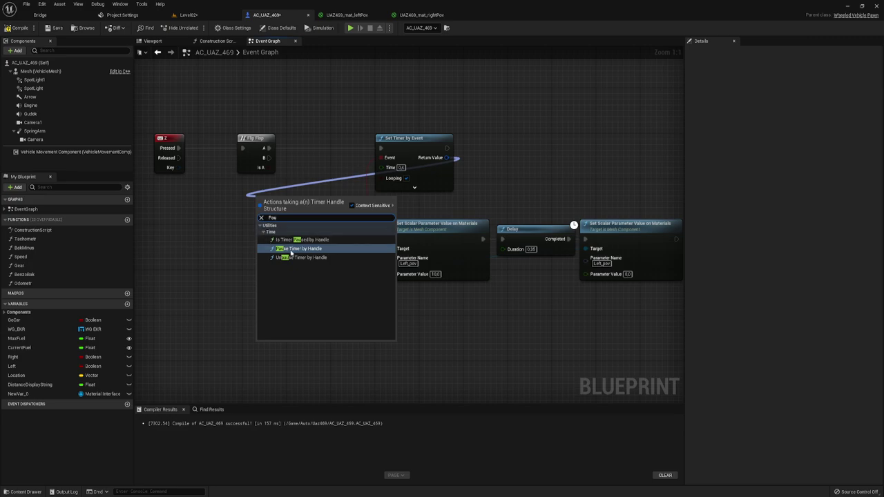
click(292, 250)
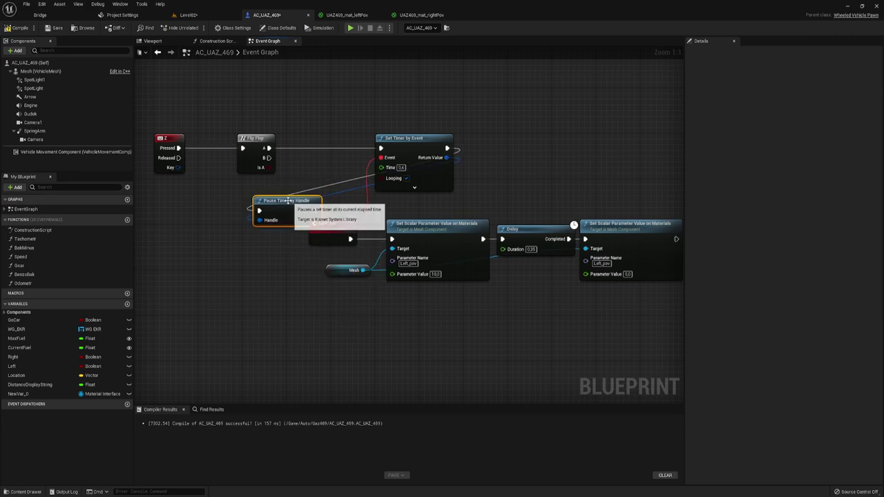
drag(278, 201, 321, 187)
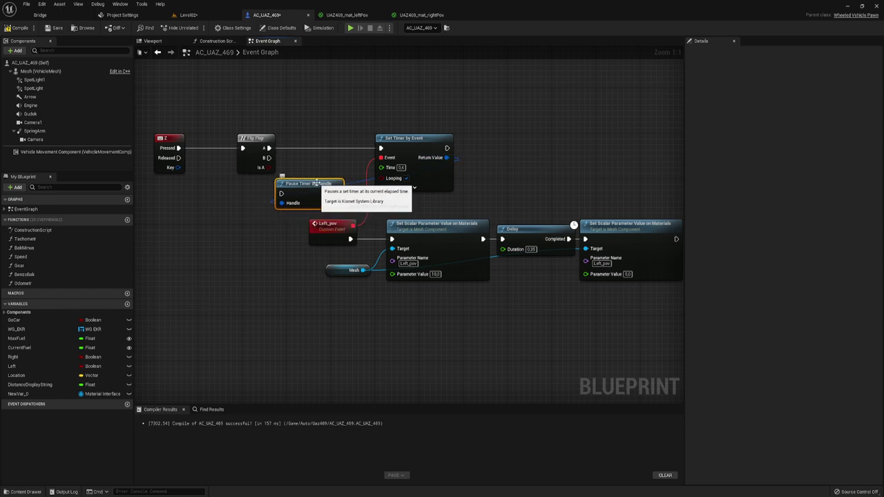
drag(268, 157, 281, 193)
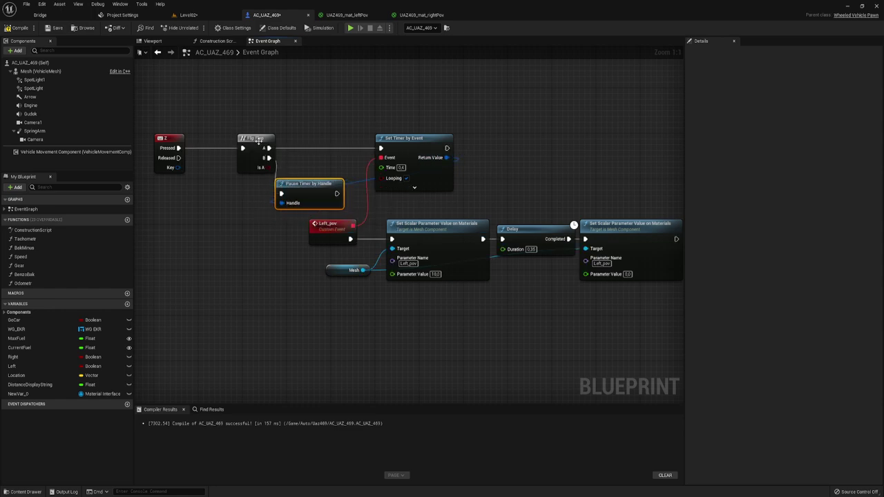
drag(251, 140, 207, 140)
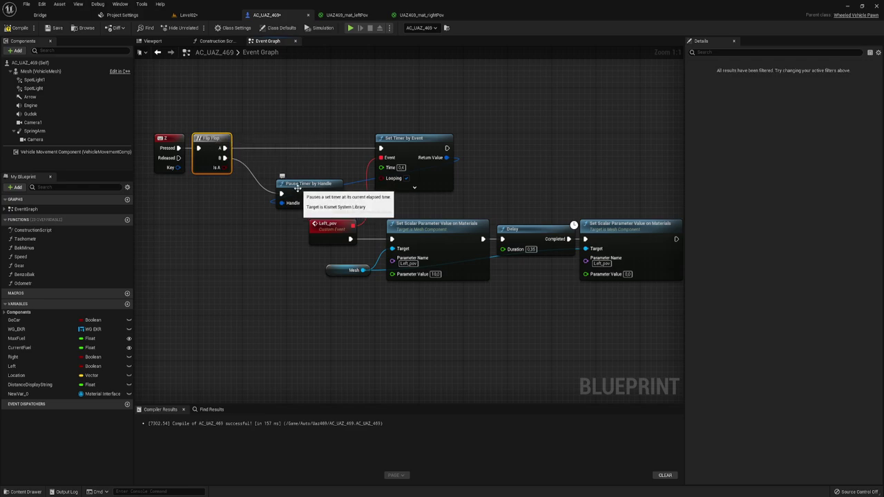
drag(287, 186, 280, 192)
right_drag(310, 198, 372, 175)
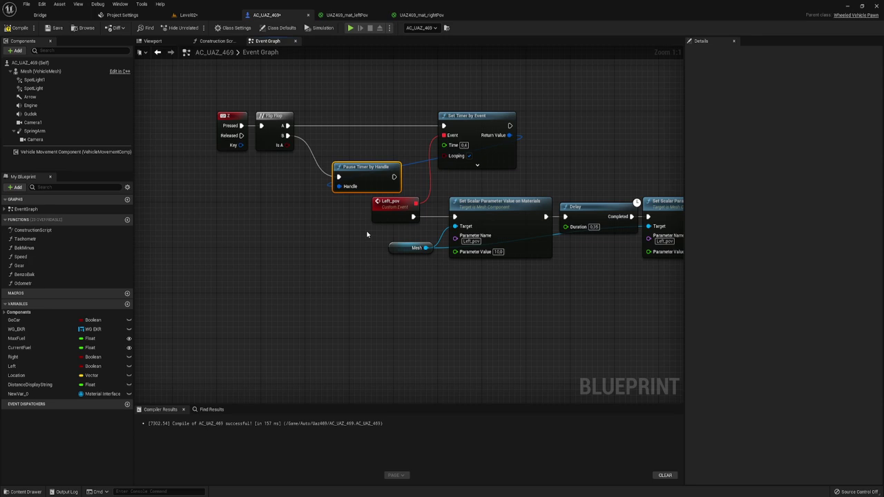
scroll(394, 243, down, 3)
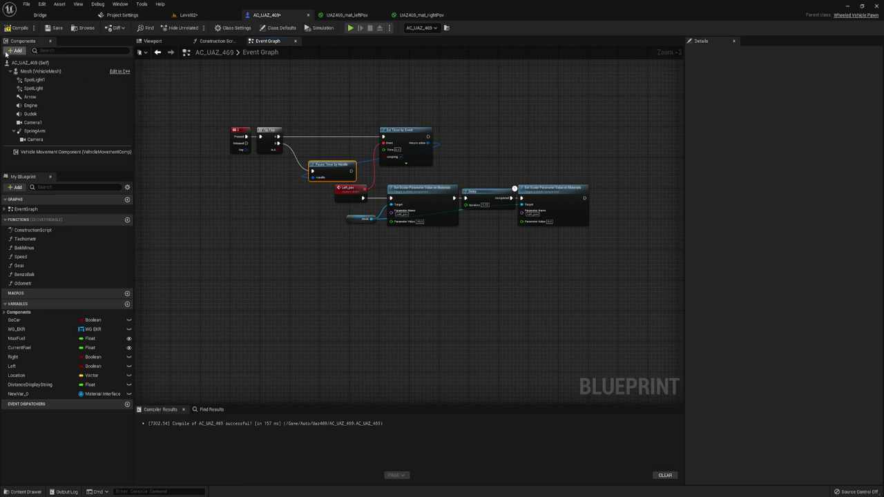
Compile AC_UAZ_469, play Level02 full-screen to watch the left indicator blink, then return to the Blueprint
click(17, 28)
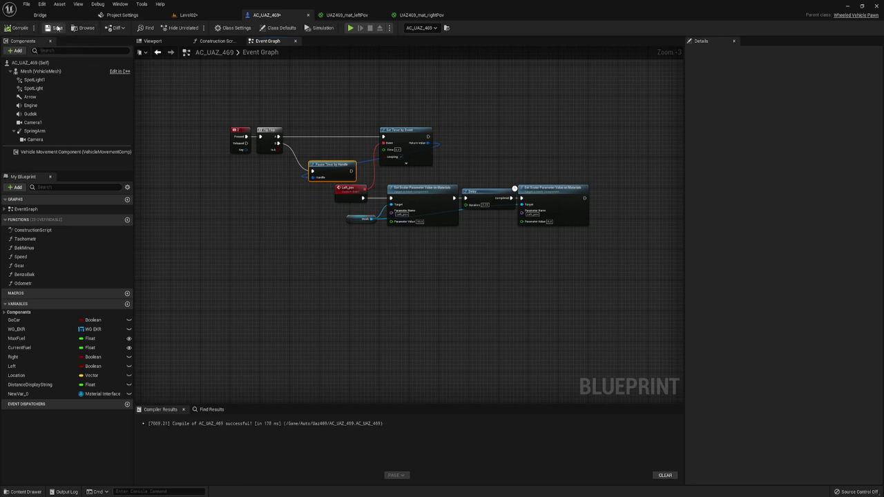
click(218, 17)
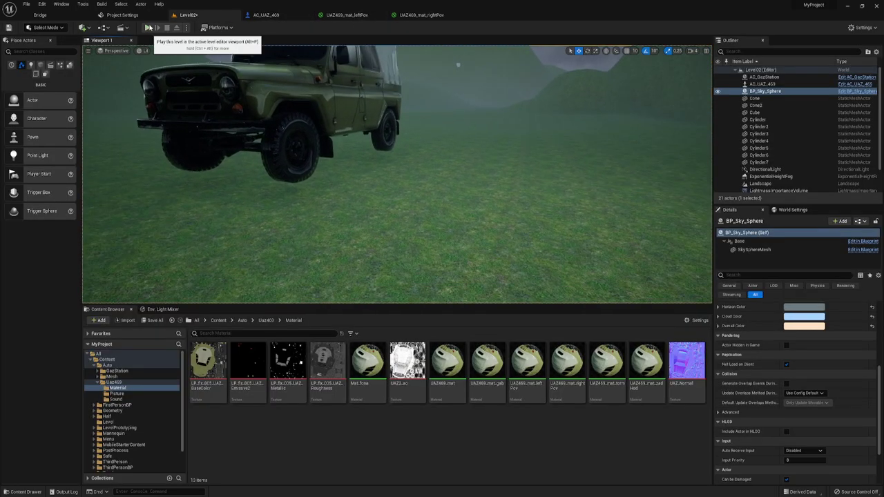
click(147, 27)
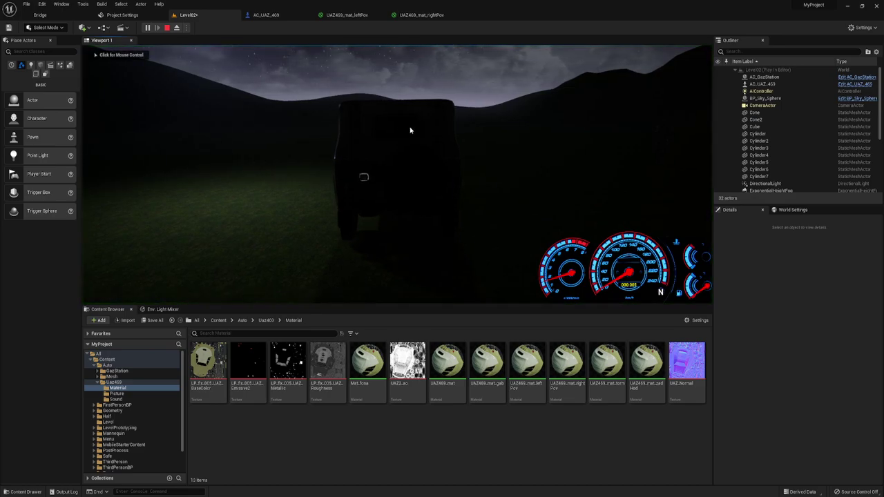
key(F11)
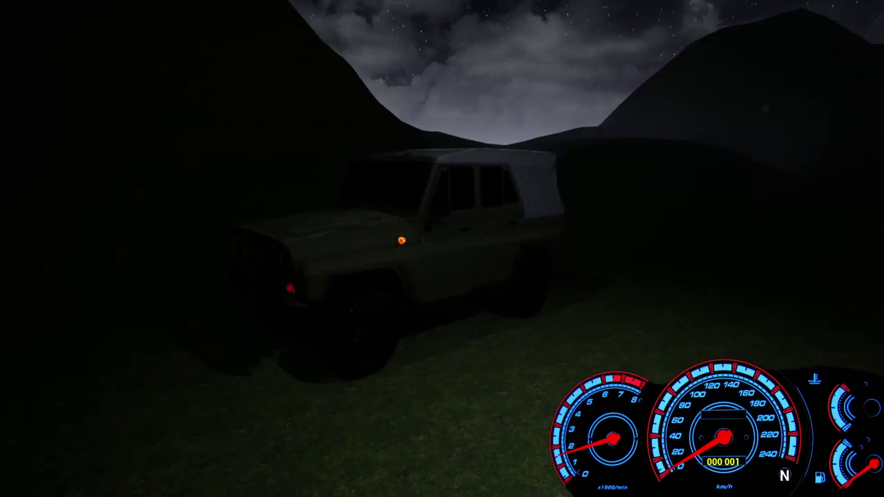
key(Escape)
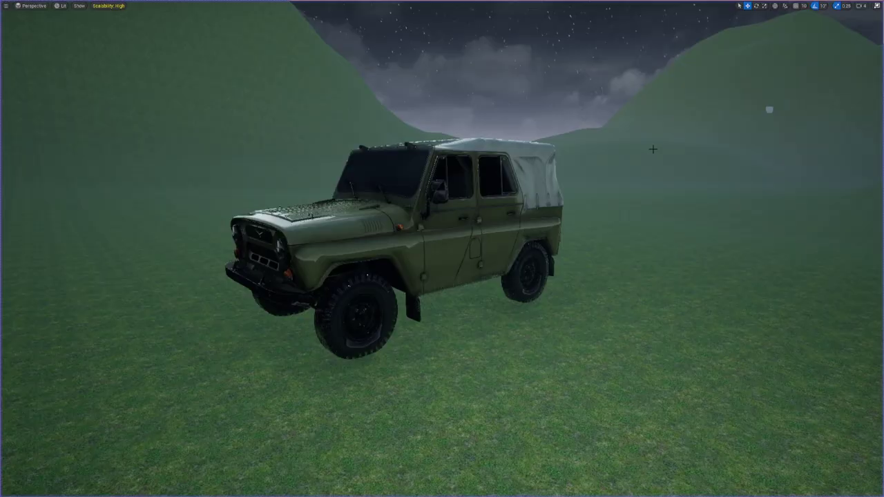
key(F11)
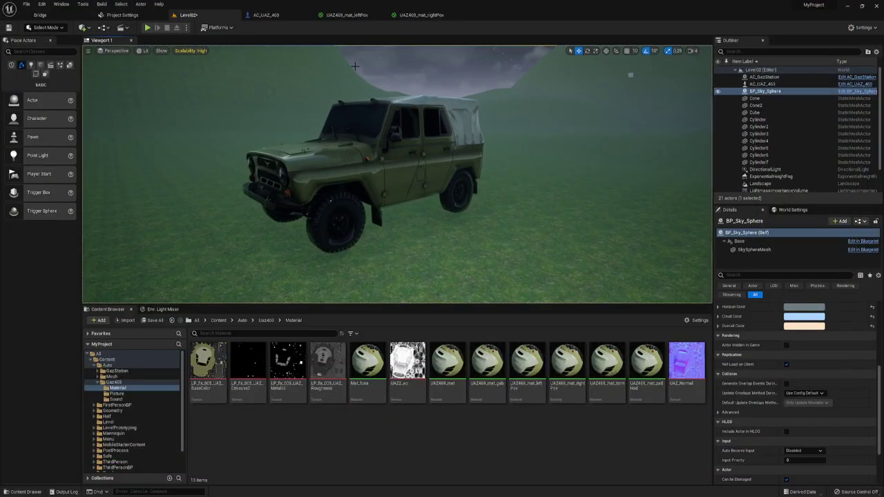
click(266, 15)
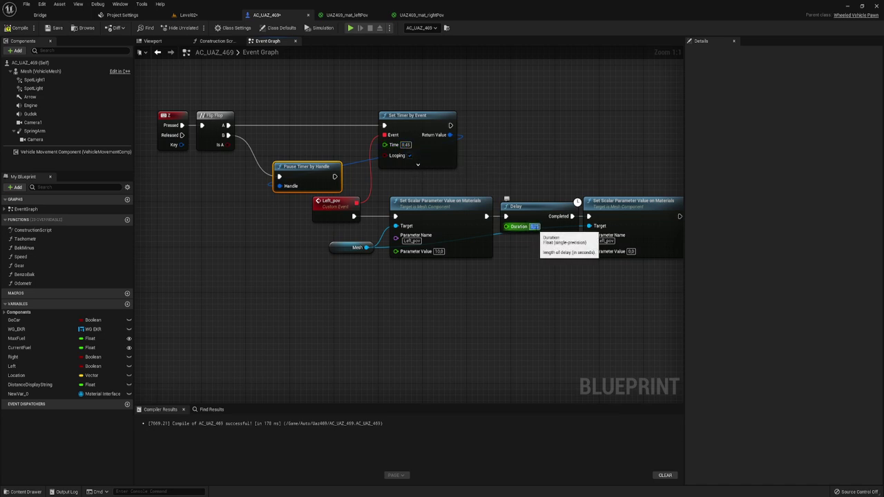
Set the Delay duration to 0.4, compile, and test-play the level
text(0)
click(448, 308)
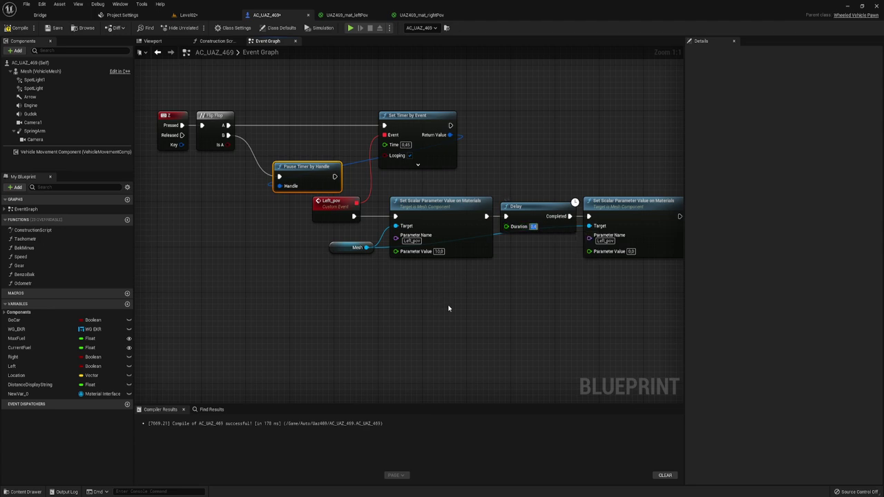
click(18, 29)
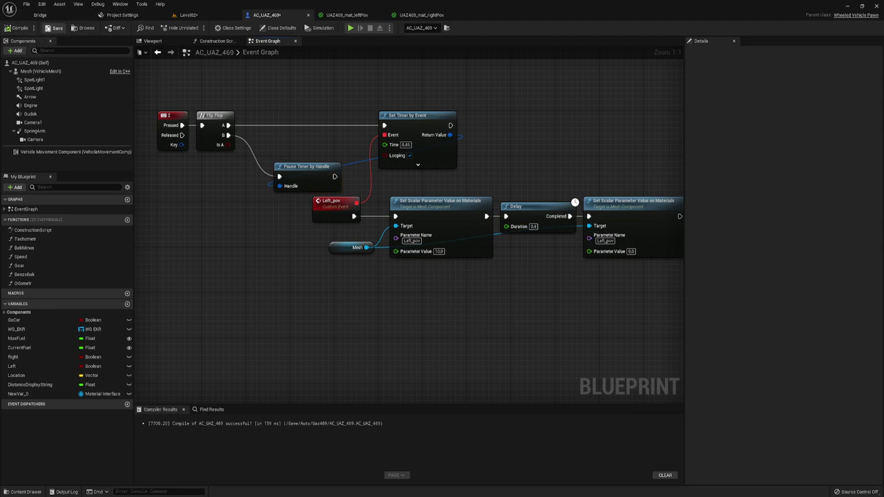
click(350, 28)
click(387, 162)
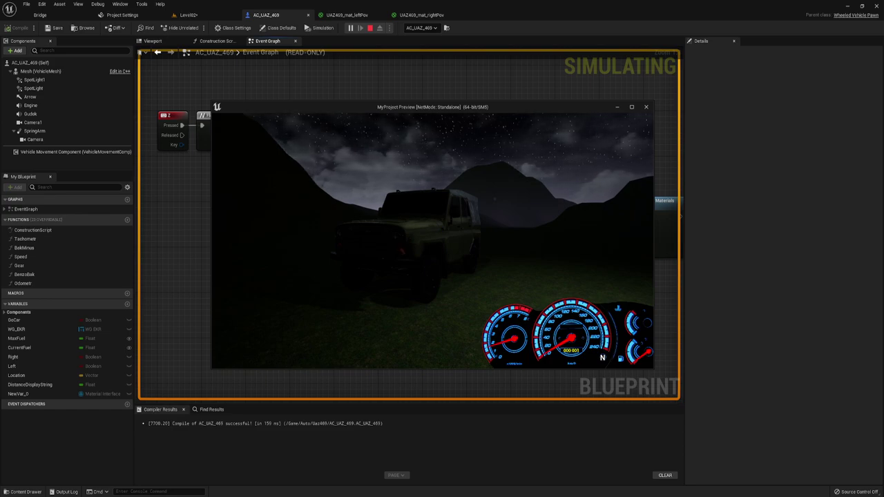
key(Escape)
Try timer Time 0.3 and Delay 0.25, compile, save and test, then re-edit the Delay and recompile
click(405, 145)
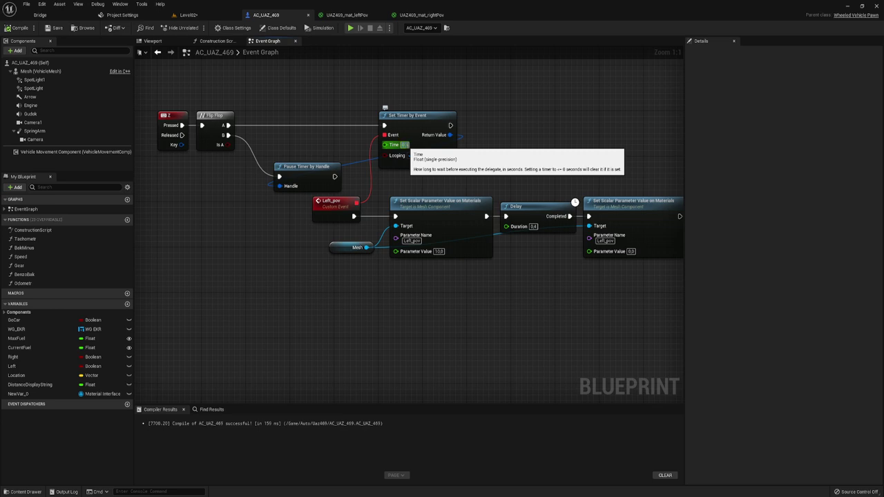
text(0.3)
click(533, 227)
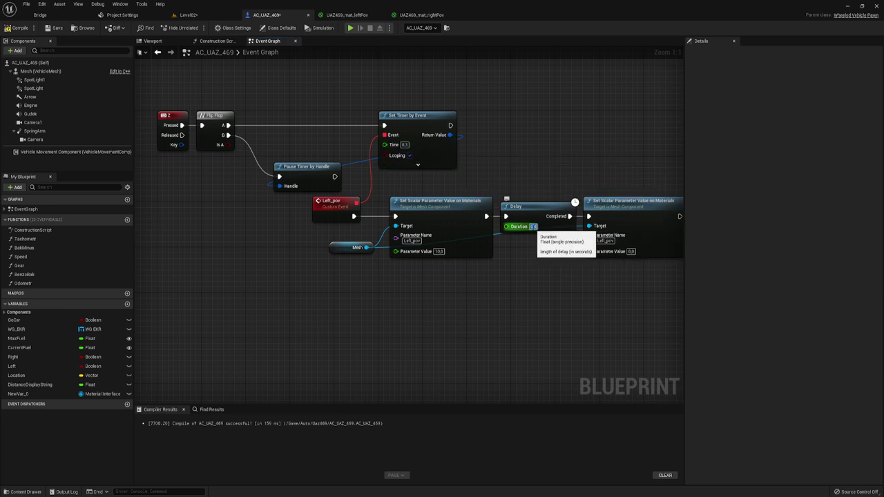
text(0.)
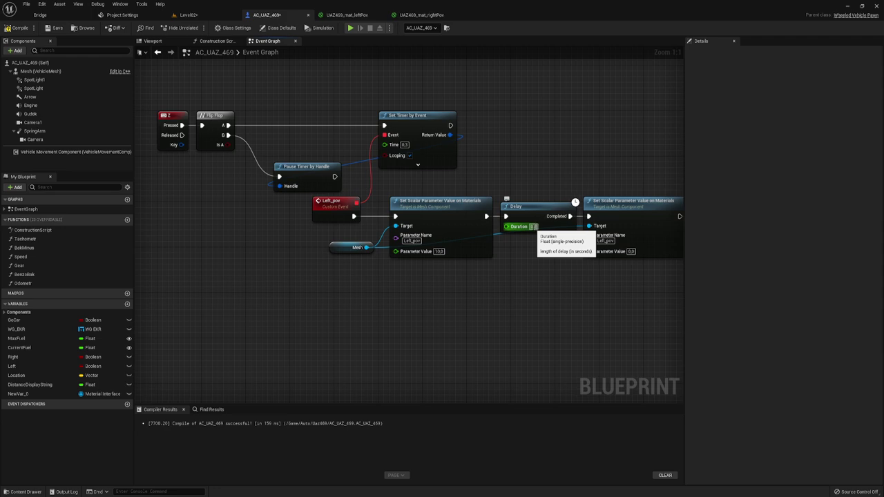
text(25)
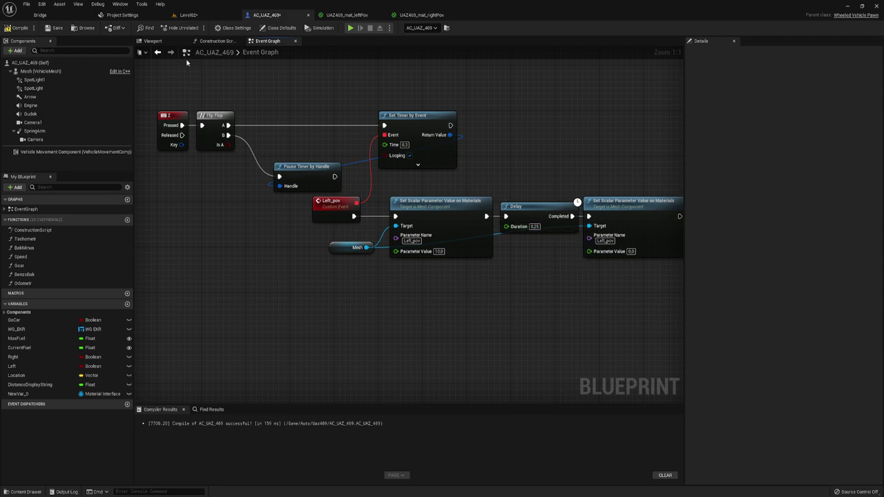
click(17, 27)
click(54, 28)
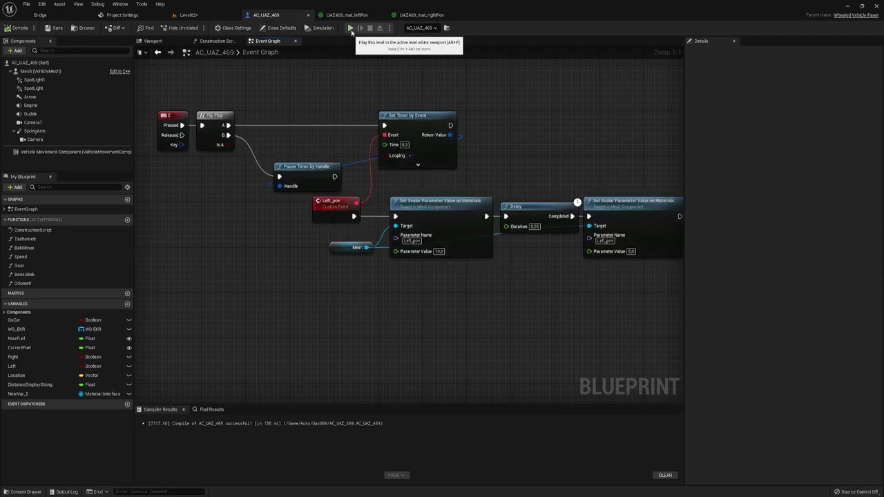
click(351, 28)
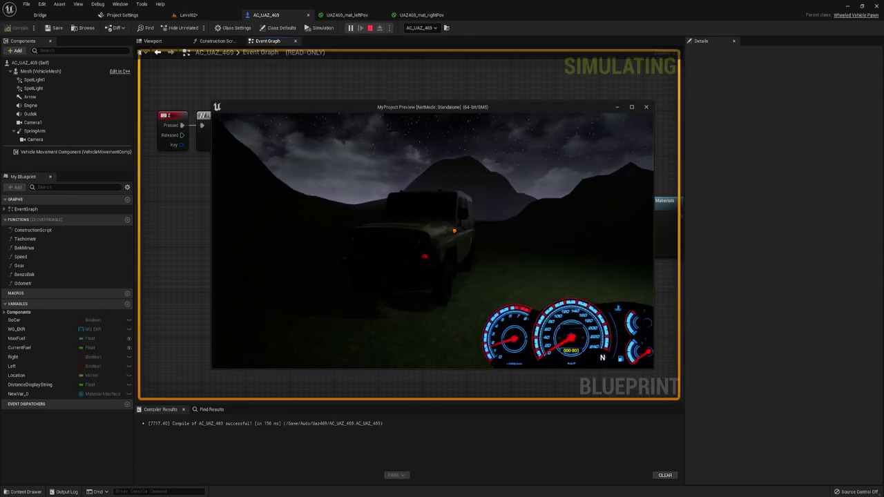
key(Escape)
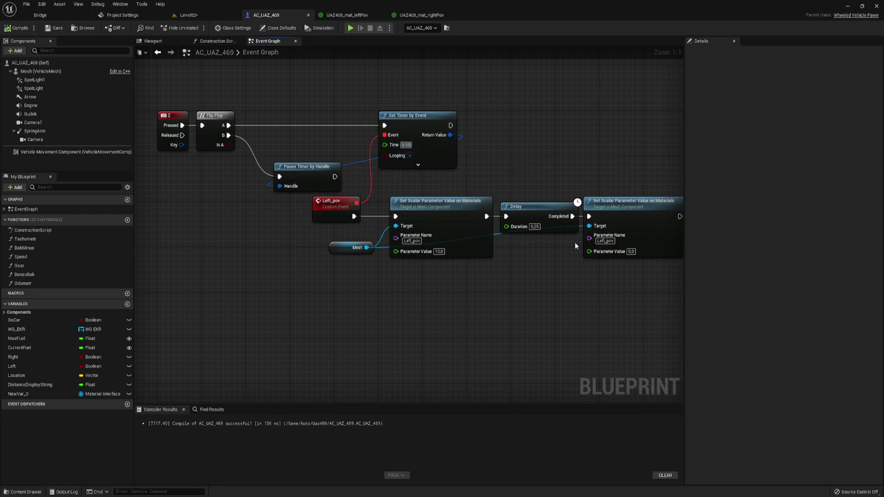
key(BackSpace)
text(4)
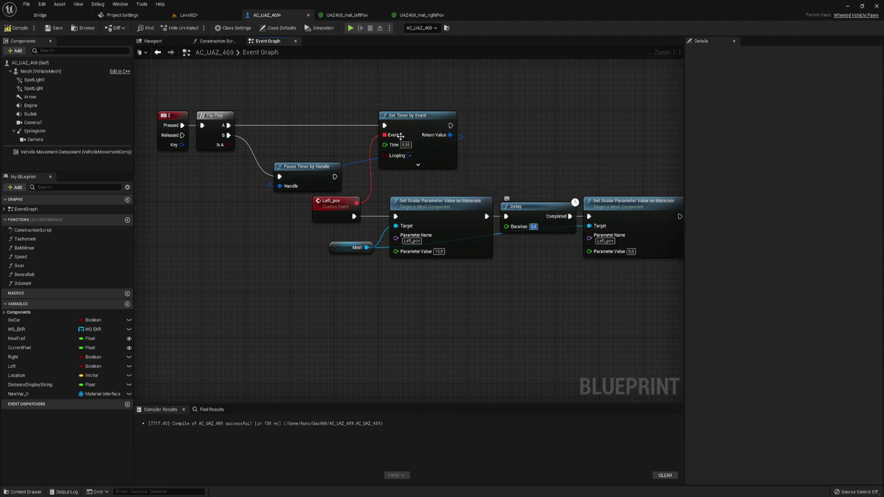
click(17, 28)
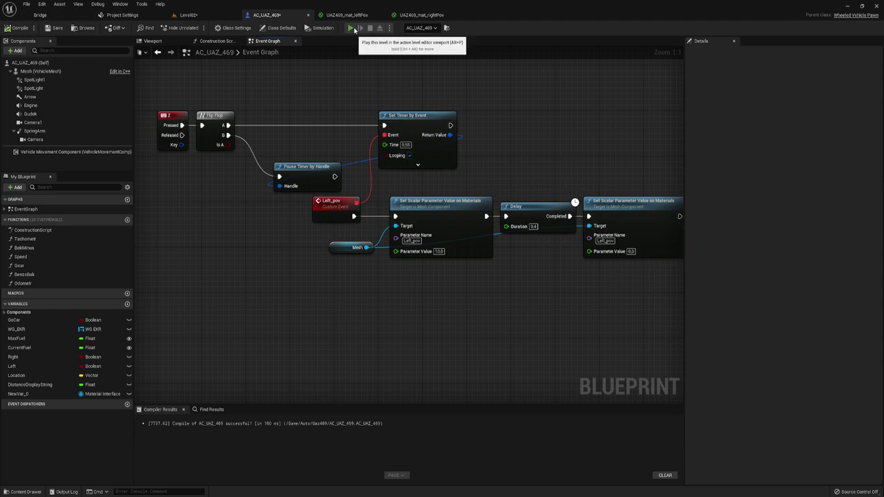
click(353, 29)
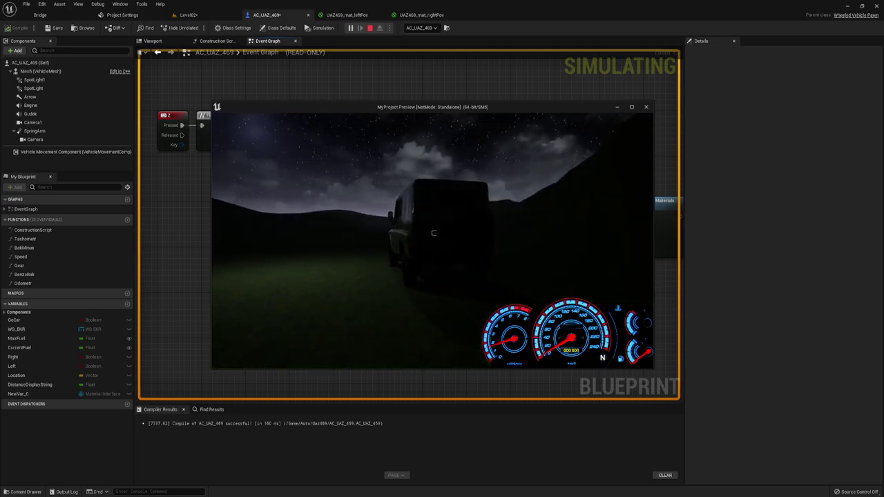
key(Escape)
Duplicate the left indicator node chain and place the copy below the originals
right_drag(457, 268, 445, 237)
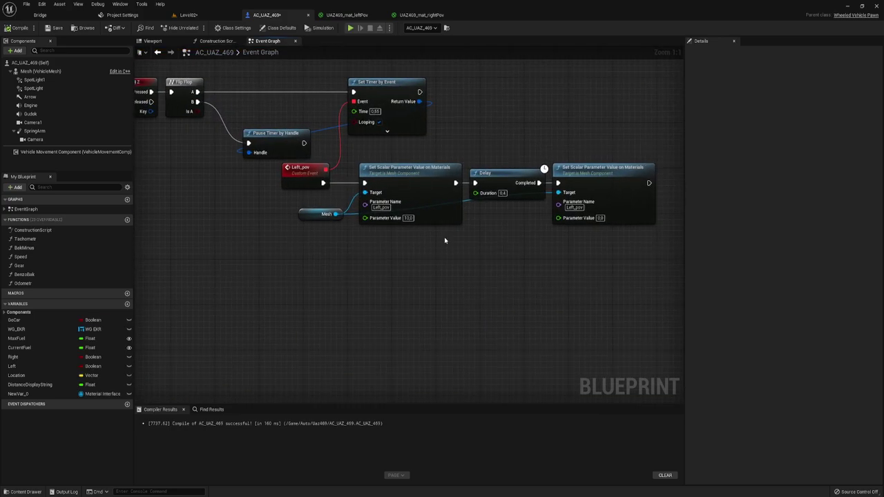
scroll(444, 237, down, 2)
drag(272, 85, 629, 261)
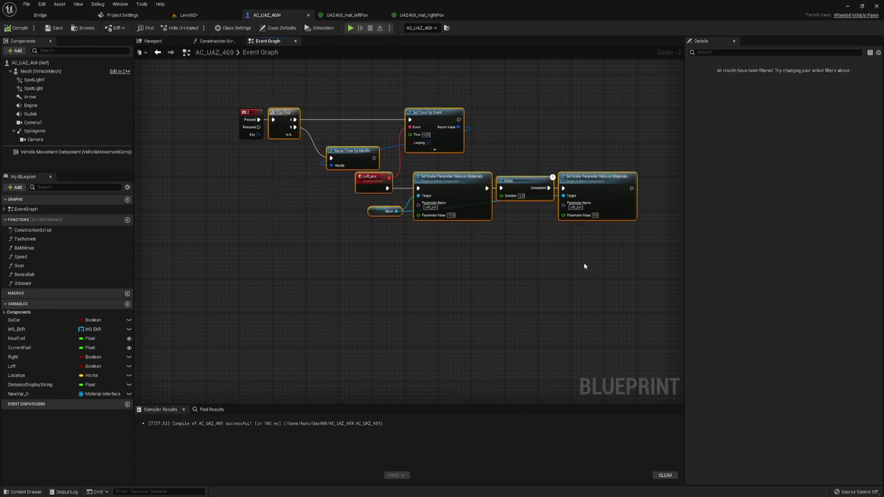
key(ctrl+c)
right_drag(398, 292, 365, 270)
key(ctrl+v)
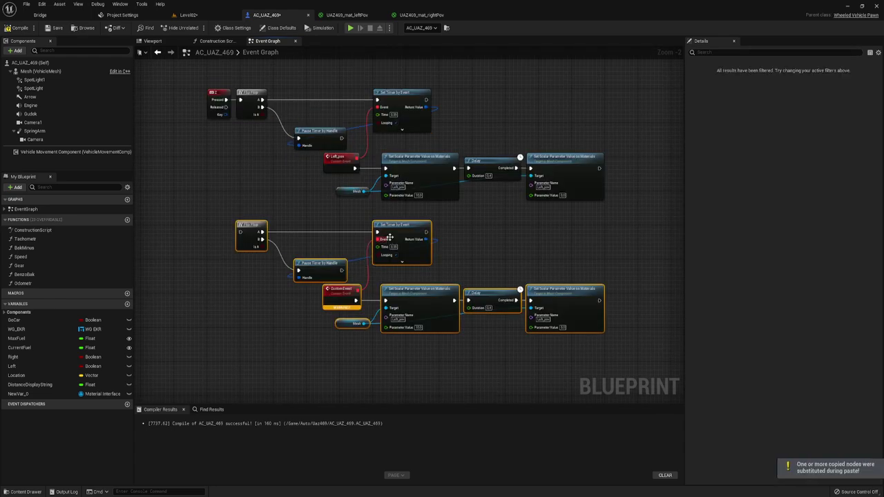
drag(390, 238, 382, 233)
right_drag(410, 272, 432, 254)
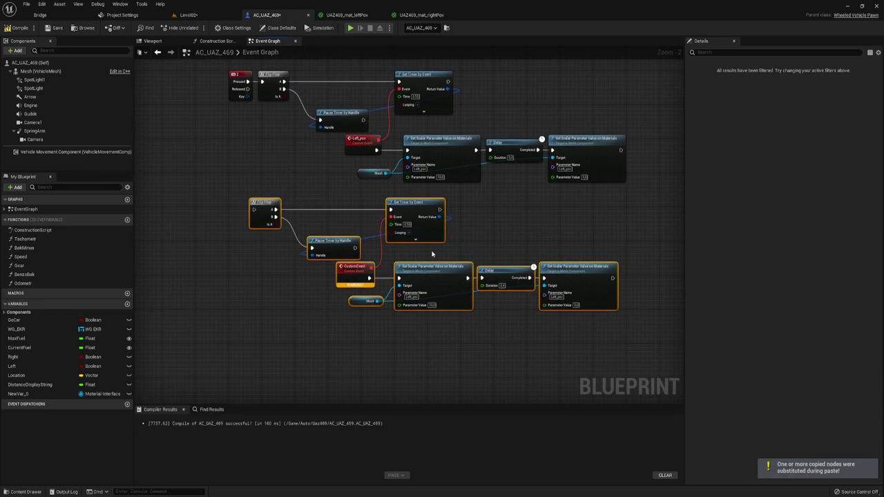
Rename the pasted custom event to Right_pov and recompile the blueprint
click(354, 268)
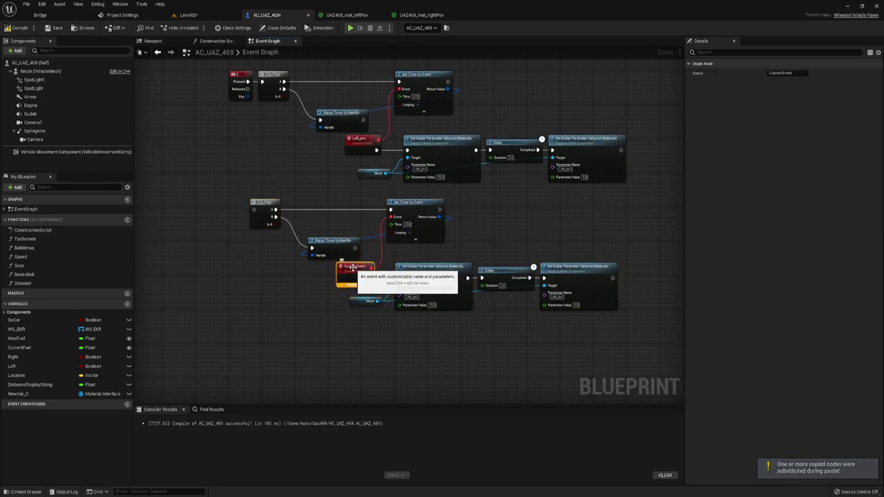
click(782, 72)
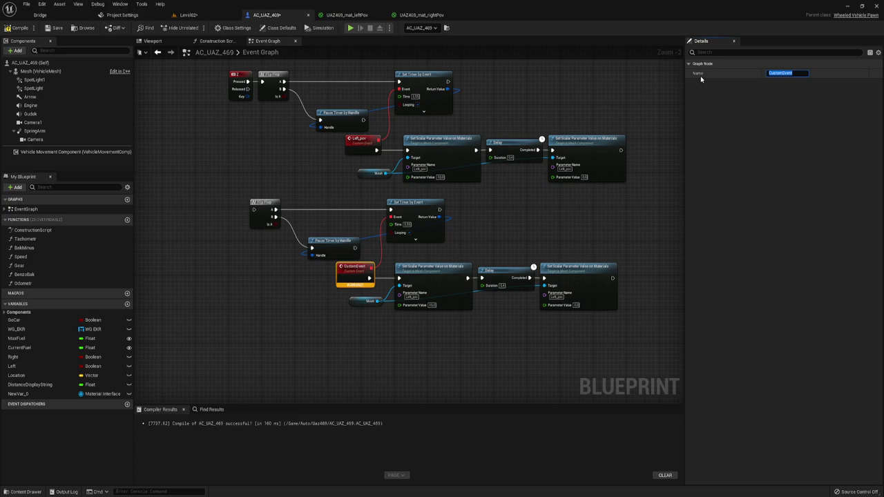
text(Right)
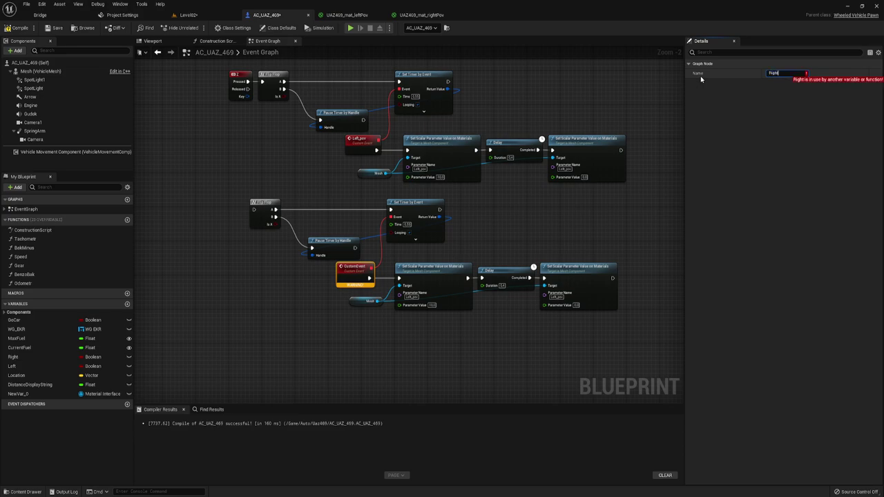
text(_pov)
key(Return)
click(281, 288)
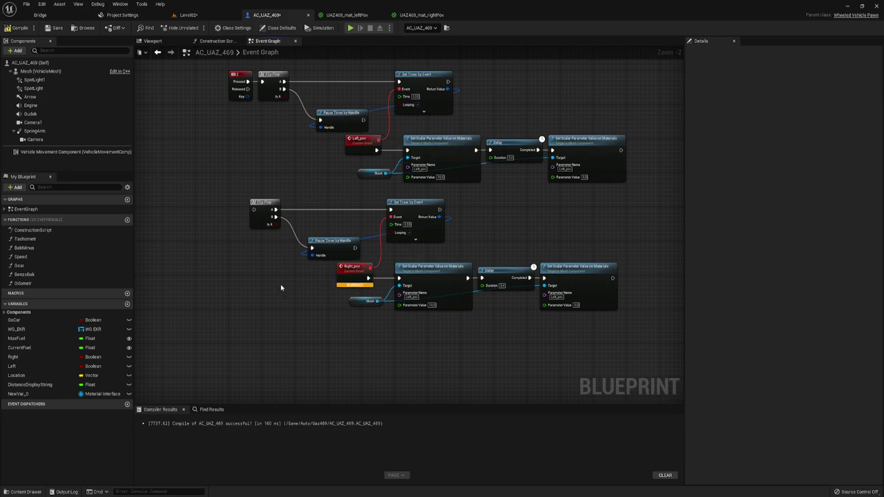
right_drag(302, 297, 335, 293)
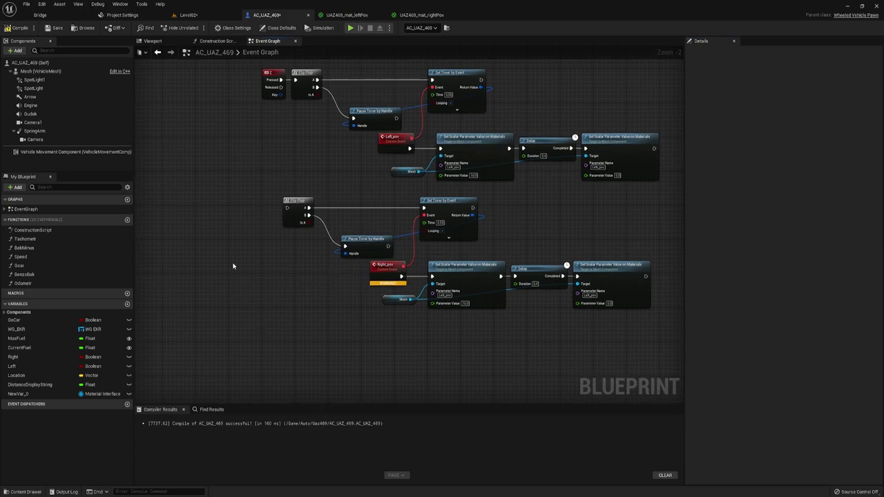
click(17, 28)
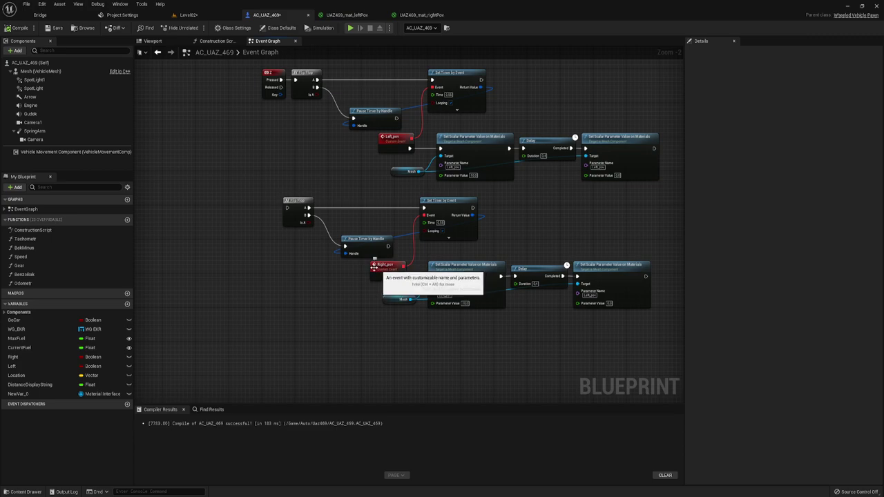
right_drag(263, 229, 297, 253)
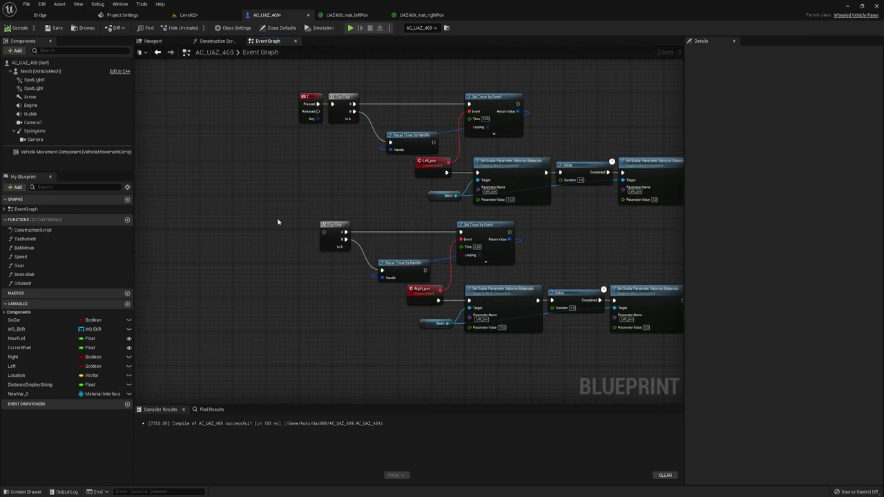
Add a C keyboard event whose Pressed pin drives the Right_pov chain's Flip Flop
right_click(263, 230)
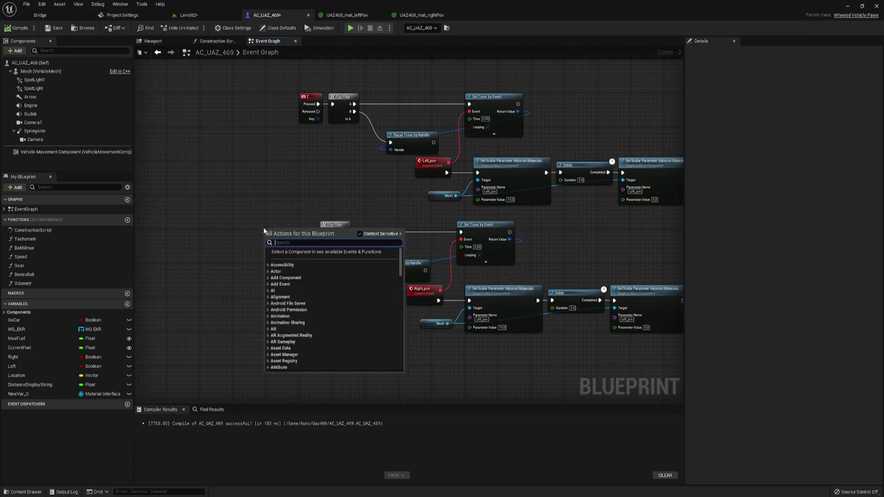
text(c key)
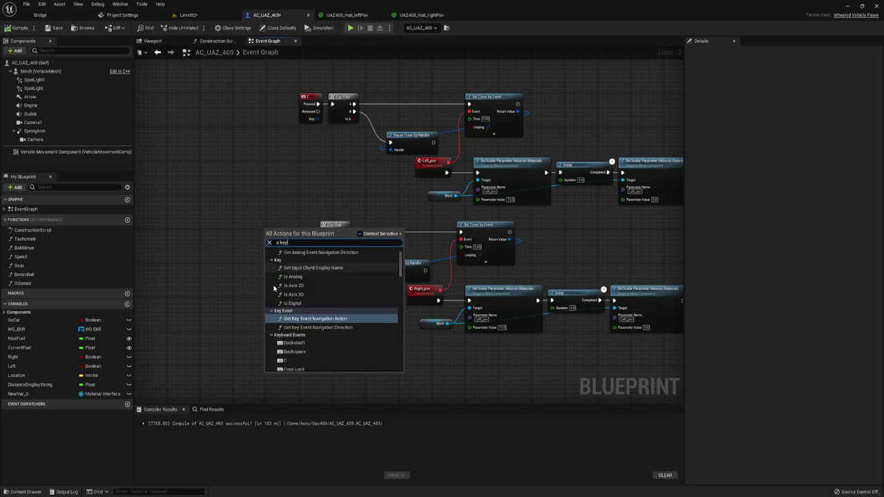
click(290, 360)
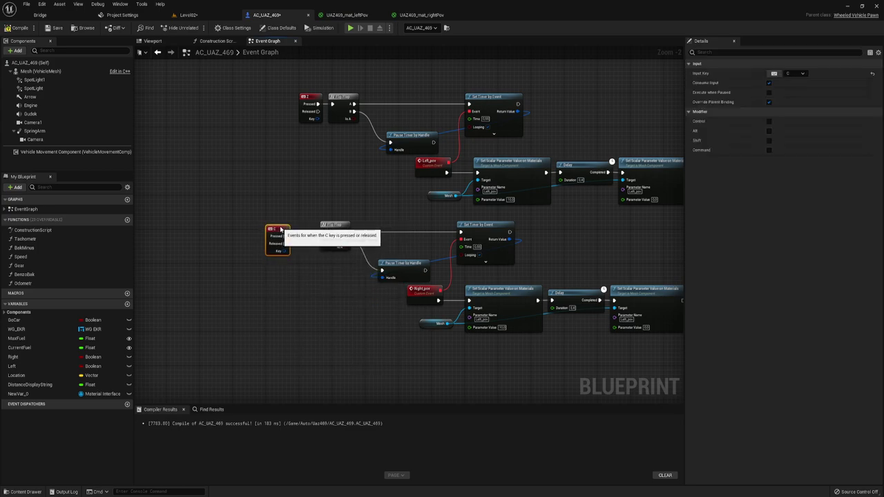
mouse_move(281, 235)
mouse_down()
mouse_move(290, 227)
mouse_move(324, 231)
mouse_up()
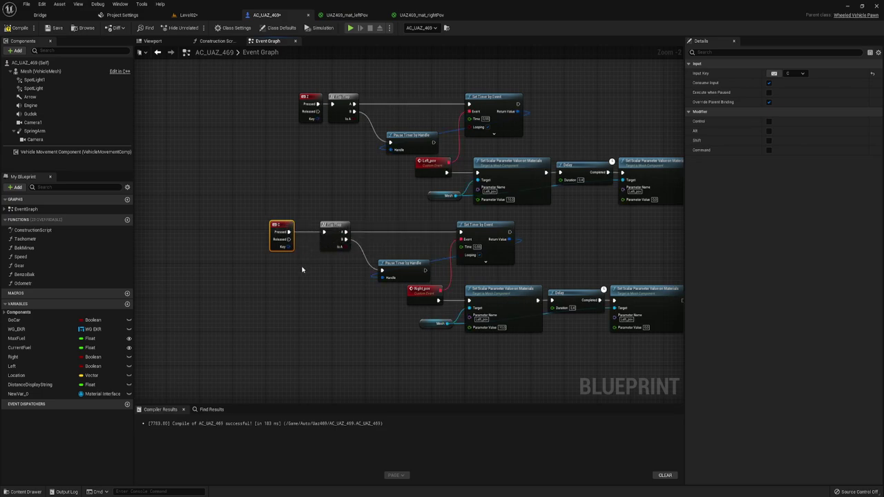
right_drag(522, 259, 478, 244)
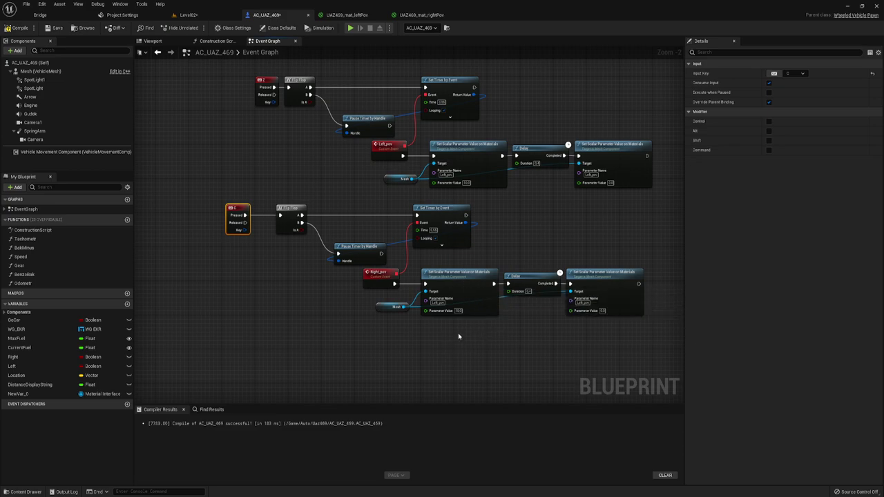
scroll(437, 303, up, 2)
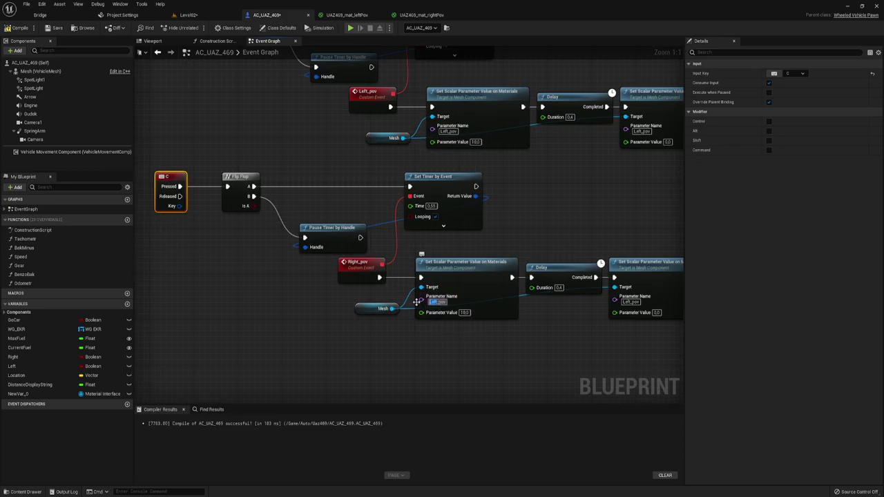
Set both lower Set Scalar Parameter nodes' Parameter Name to Right_pov
text(Ri)
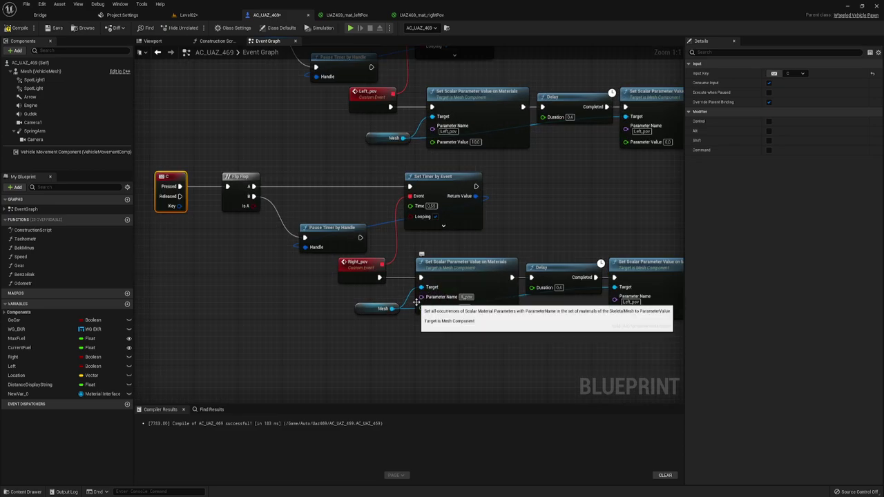
key(Return)
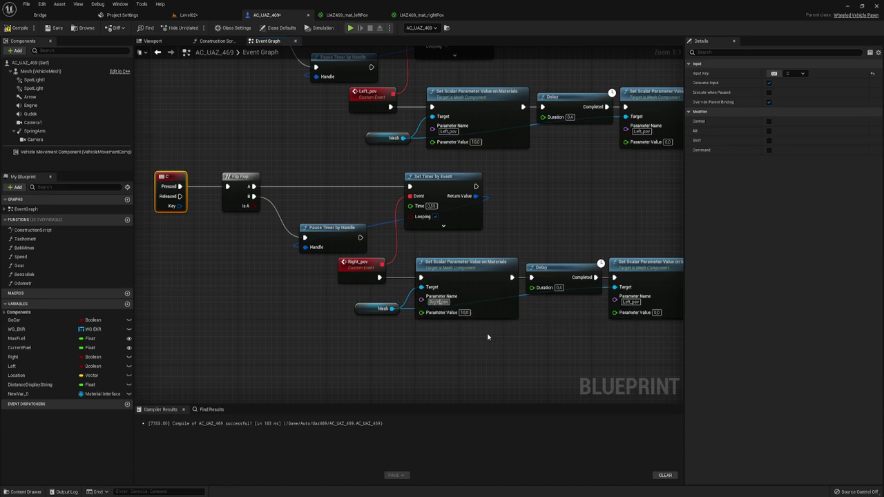
click(439, 301)
key(ctrl+c)
click(631, 302)
key(ctrl+v)
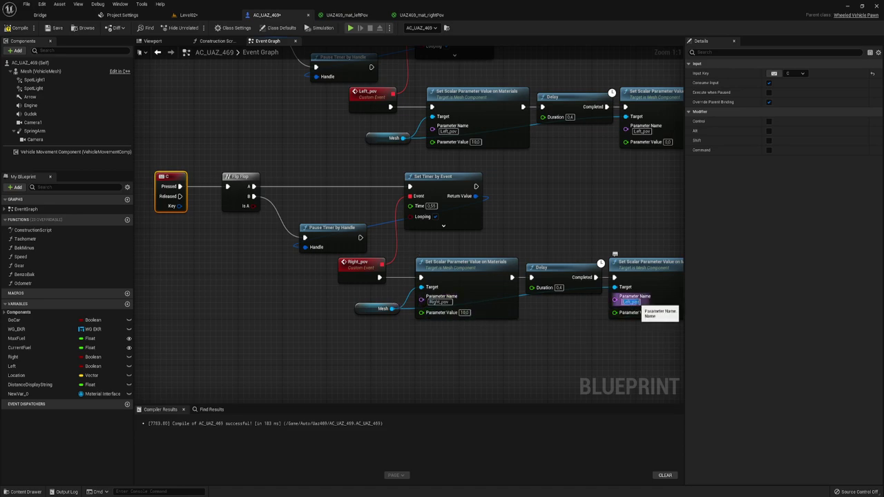
key(Return)
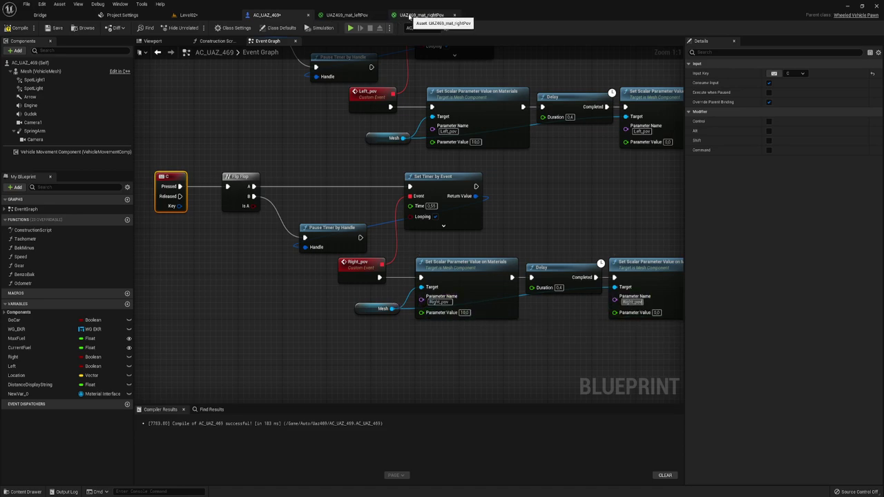
Check the parameter names in the rightPov and leftPov materials, then return to the blueprint
click(414, 15)
right_drag(466, 275, 446, 238)
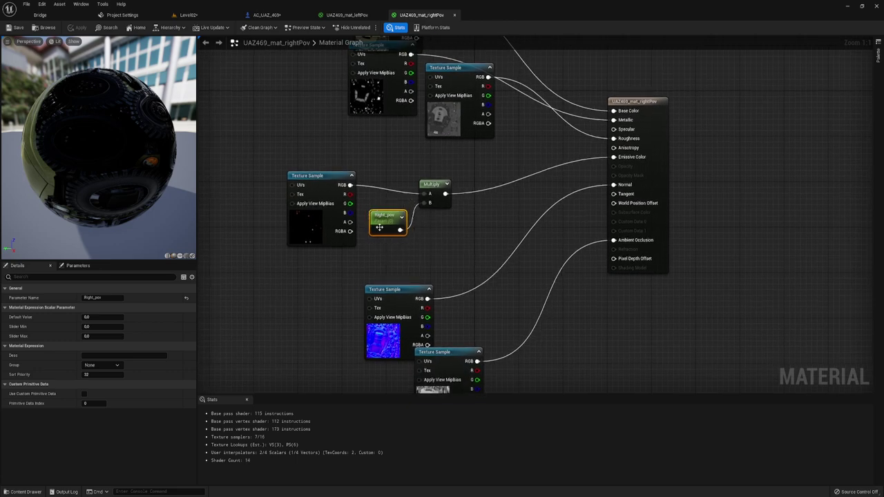
click(415, 253)
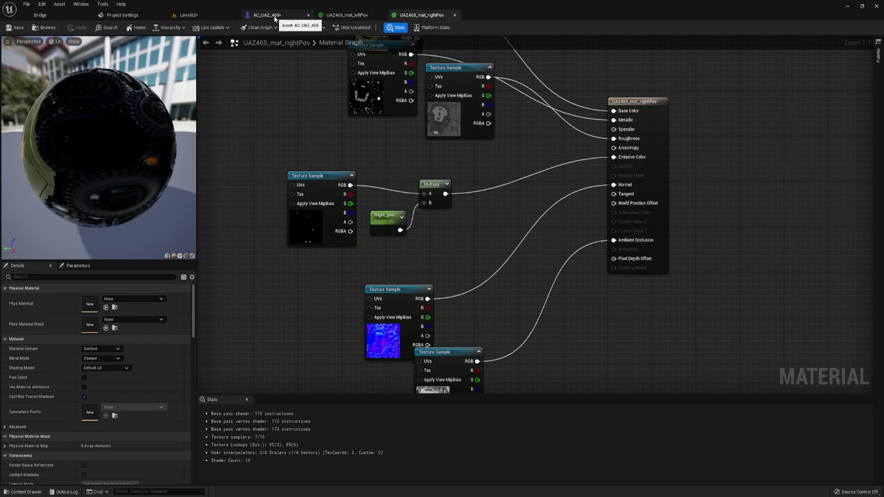
click(347, 15)
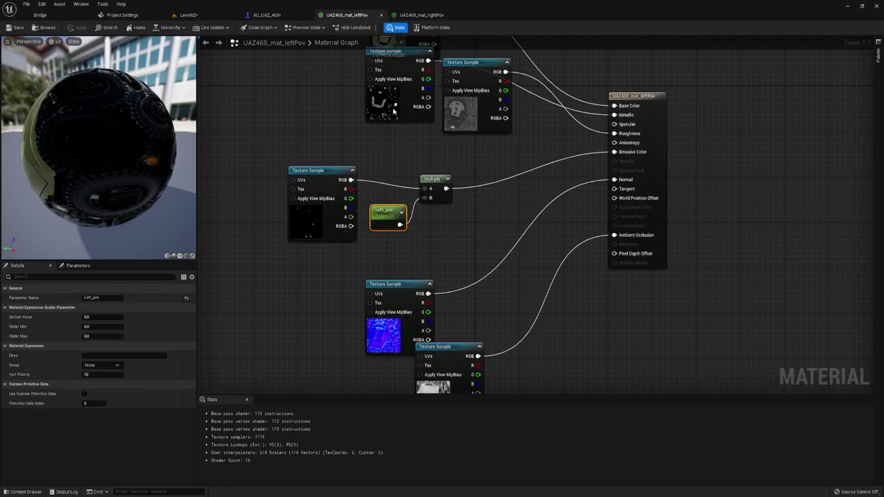
click(267, 15)
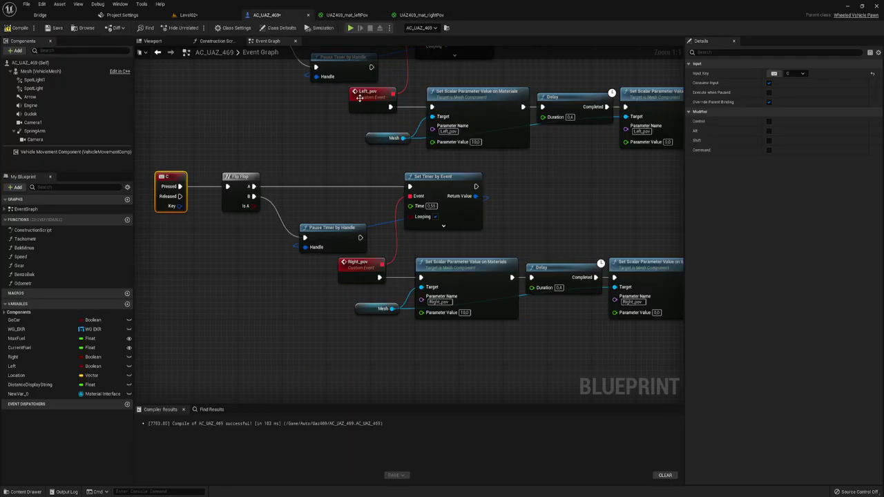
Compile, then play-test pressing C to see the UAZ's right rear indicator blink red
click(54, 28)
click(351, 27)
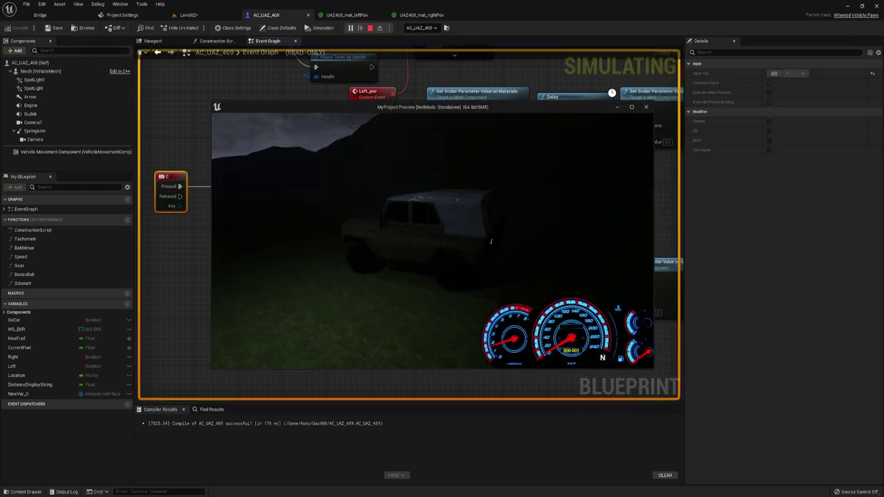
key(c)
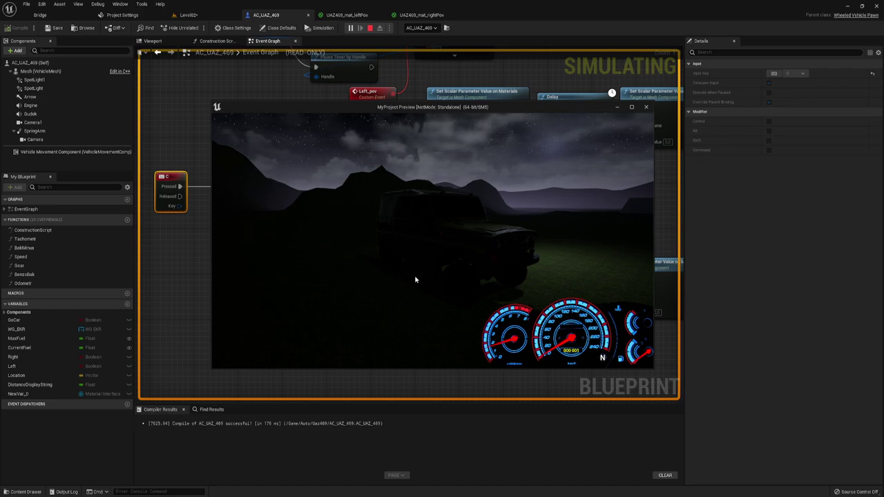
drag(389, 274, 372, 234)
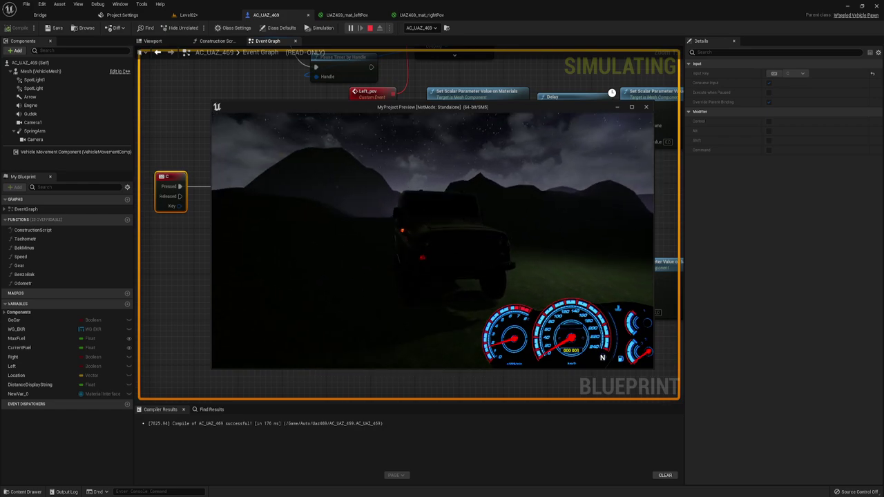
key(Escape)
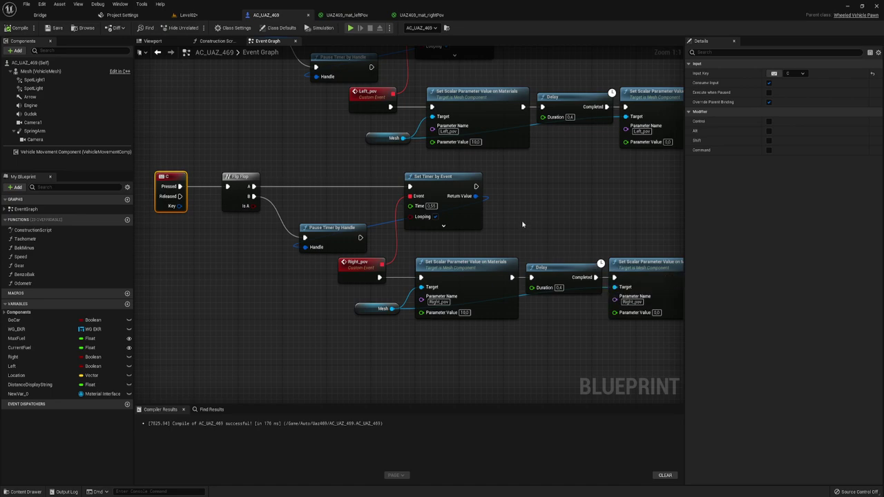
View the UAZ Emissive2 texture, close it, and return to the Level02 viewport
click(203, 15)
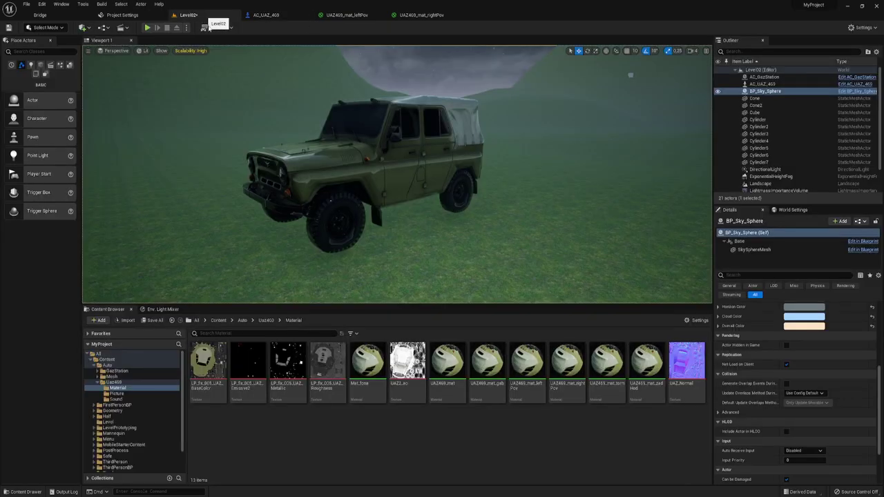
double_click(249, 361)
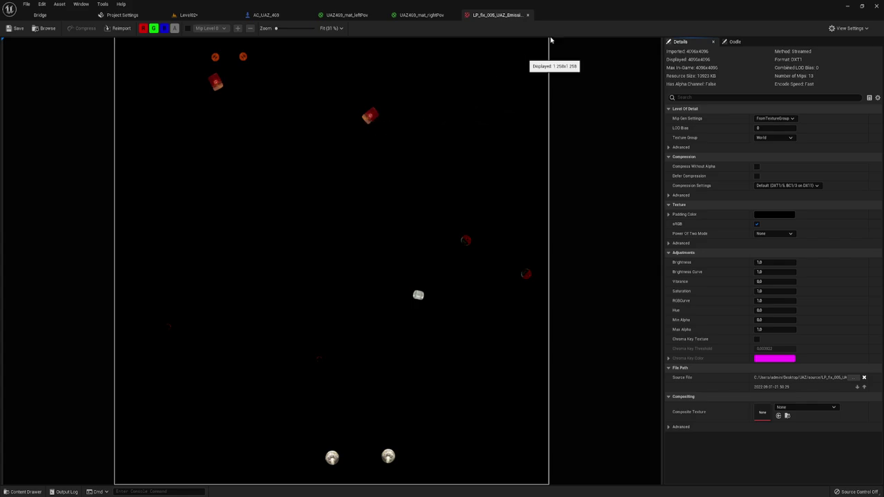
click(528, 15)
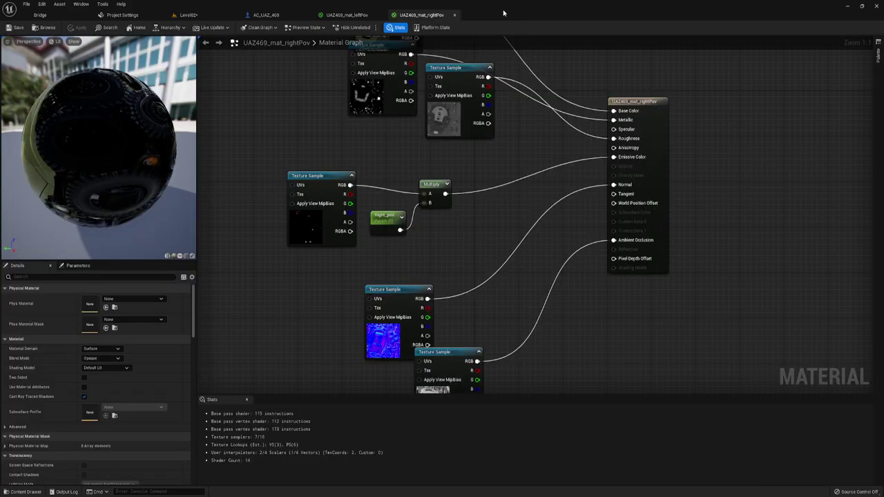
click(189, 14)
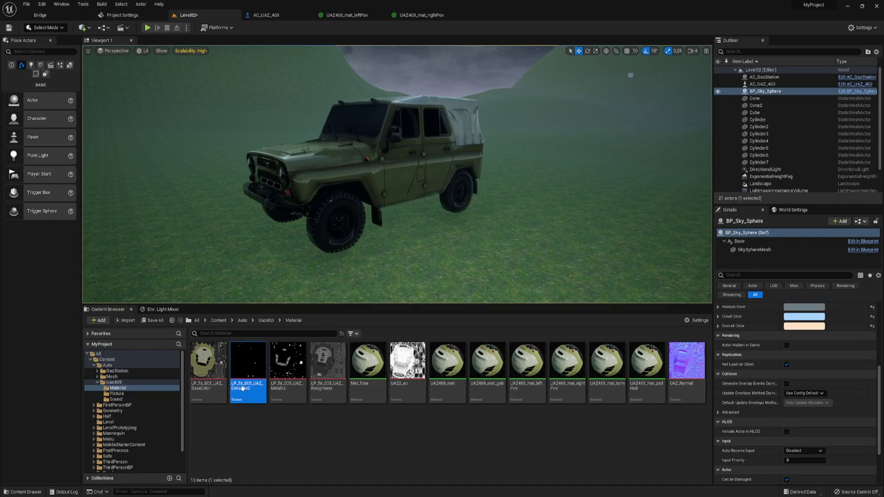
click(289, 439)
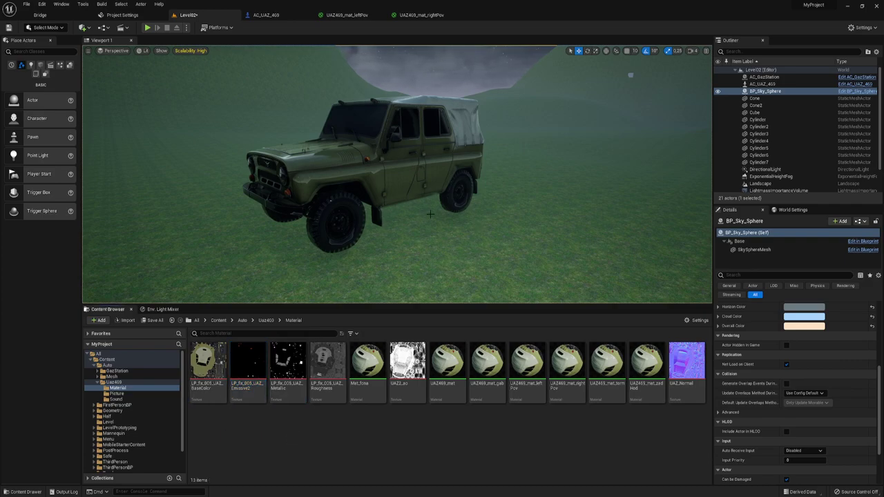